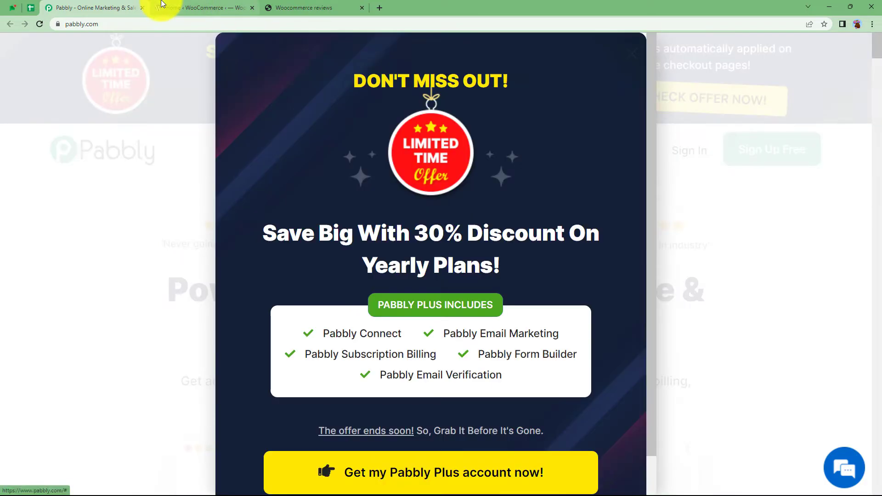
Open the WooCommerce Products list in WordPress, then view the Woocommerce reviews sheet.
left_click(162, 4)
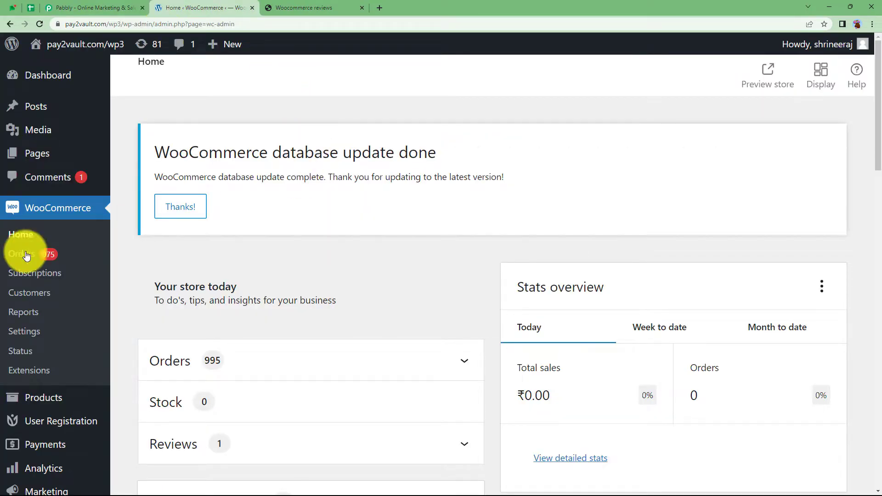
left_click(50, 398)
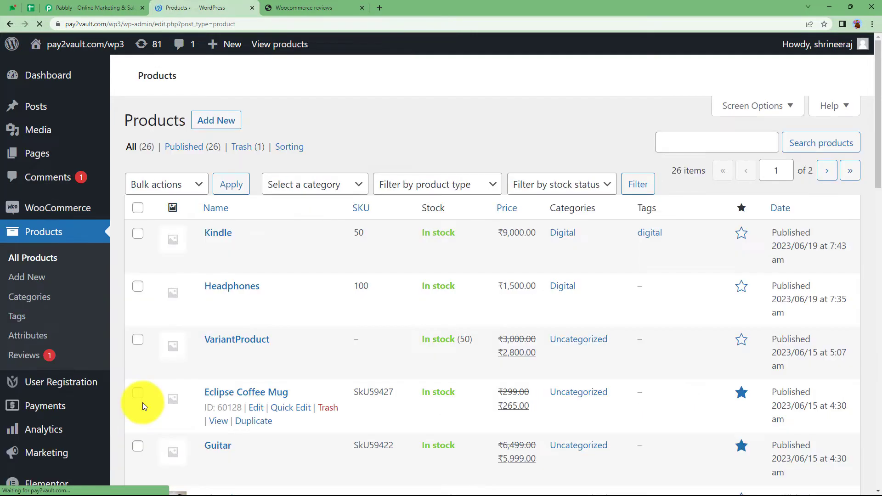
left_click(300, 6)
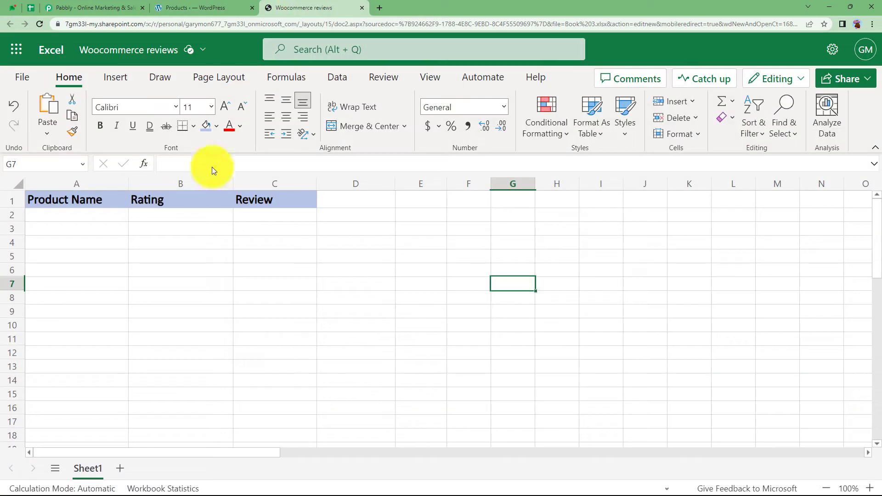
Inspect the empty Product Name, Rating and Review cells and header cells D1–F1, then return to Pabbly.
left_click(71, 220)
left_click(148, 218)
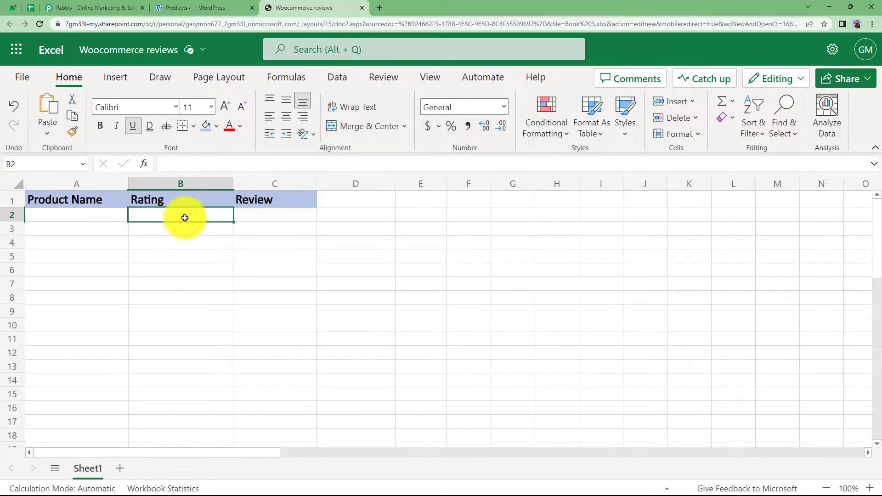
left_click(255, 218)
left_click(376, 203)
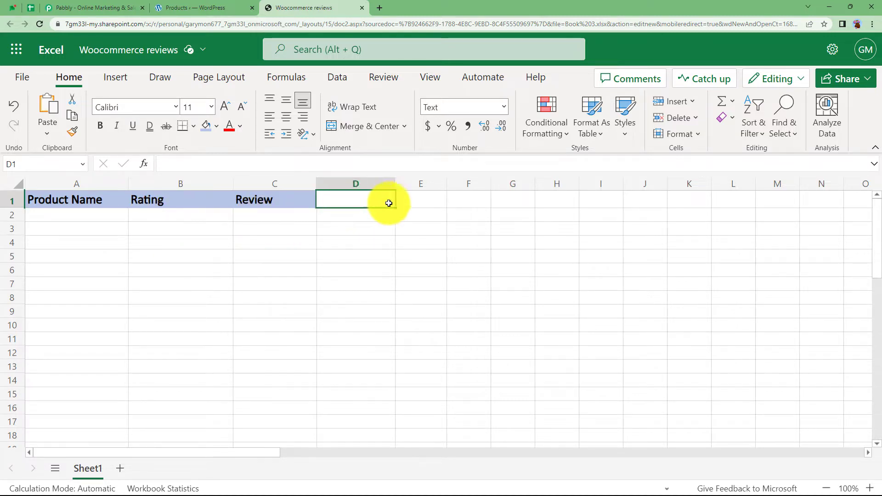
left_click(430, 203)
left_click(461, 204)
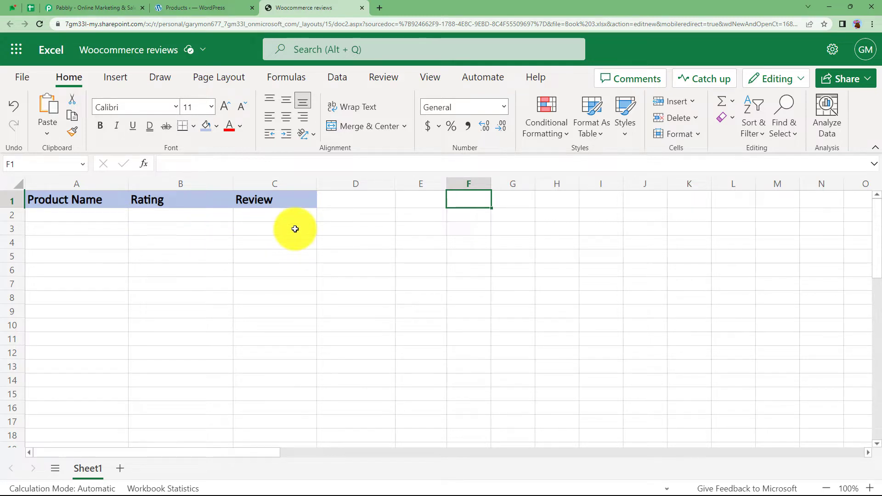
left_click(110, 4)
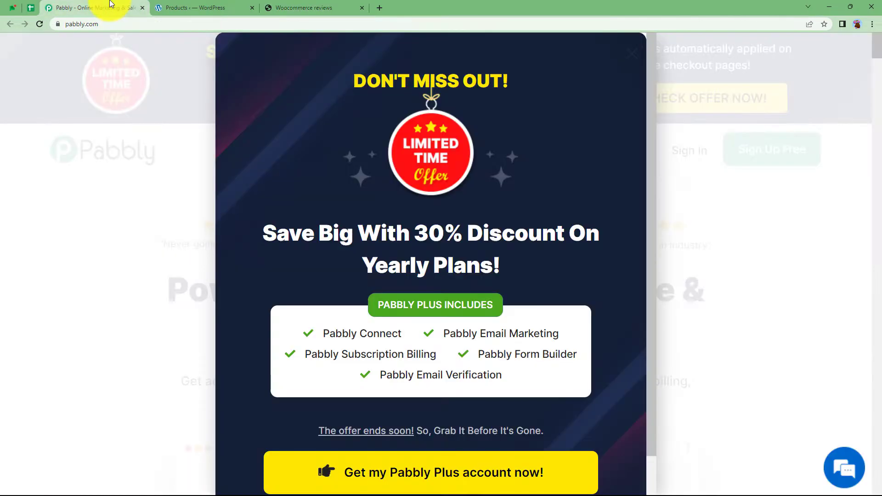
Dismiss the discount popup, sign in, and launch Pabbly Connect from the All Apps page.
left_click(636, 48)
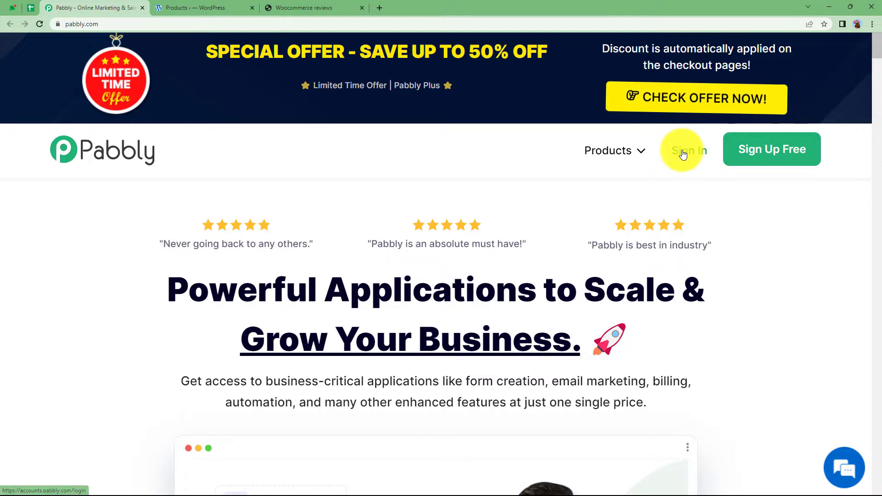
left_click(683, 152)
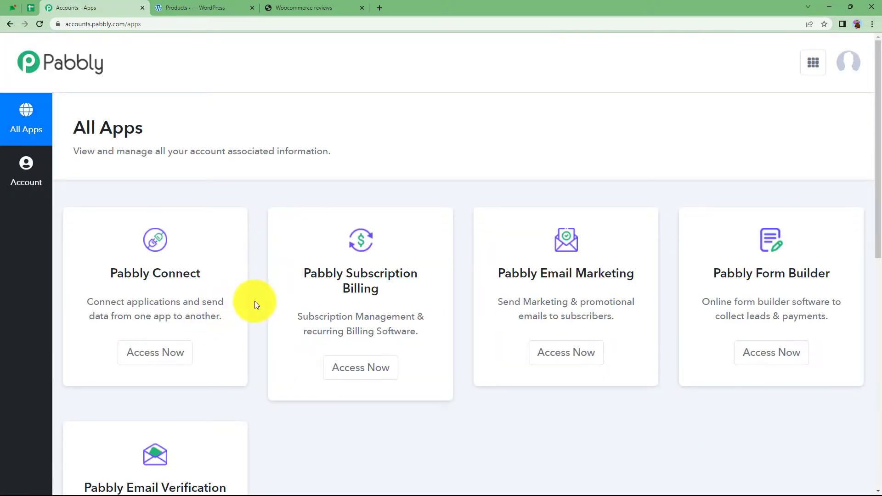
scroll(257, 305, "down", 7)
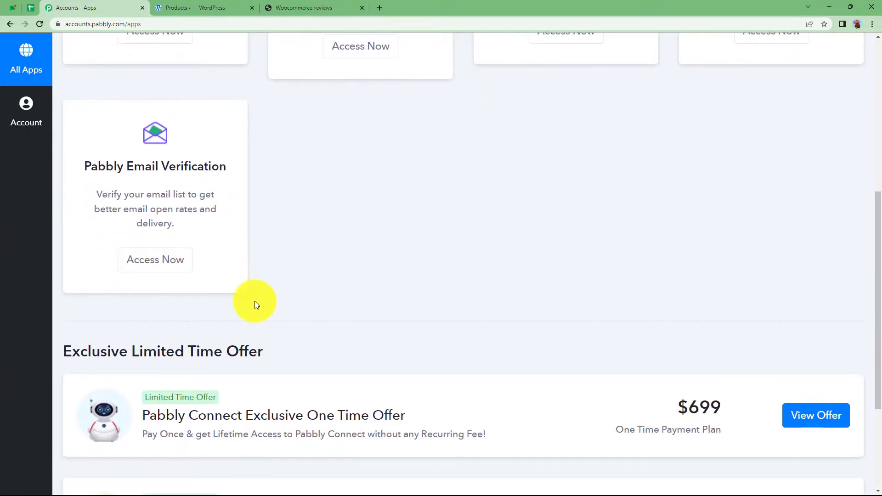
scroll(256, 305, "up", 7)
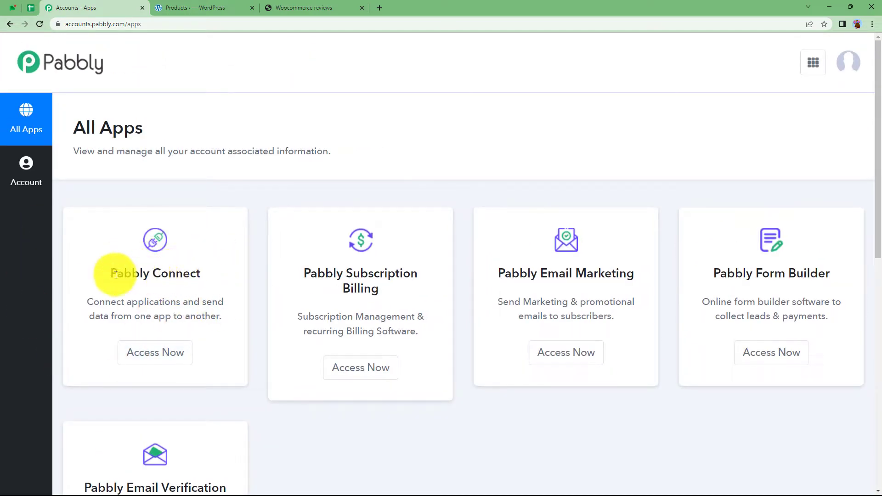
left_click_drag(117, 274, 200, 275)
left_click(182, 366)
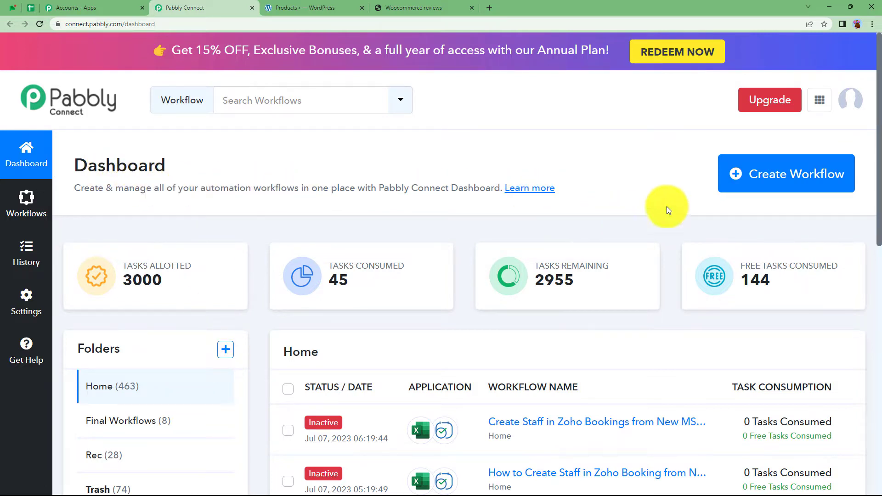
Create a workflow named 'Add New WooCommerce product reviews to MS Excel Sheet'.
left_click(789, 184)
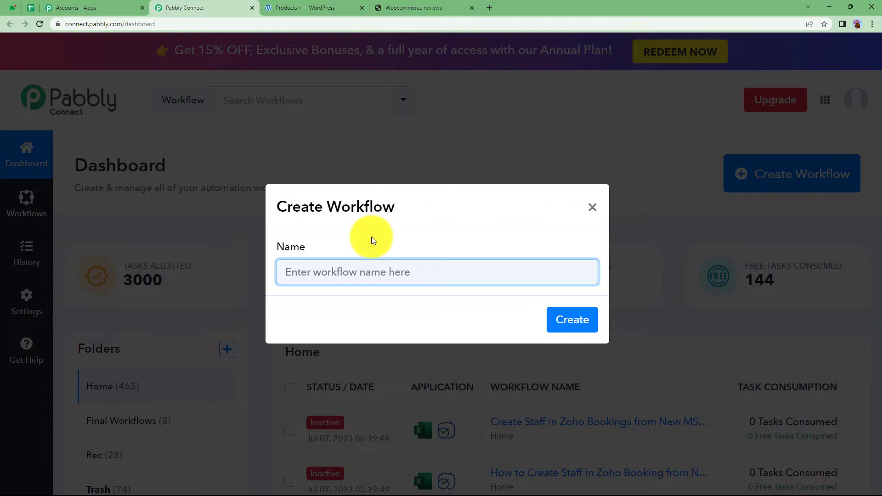
type("Ass")
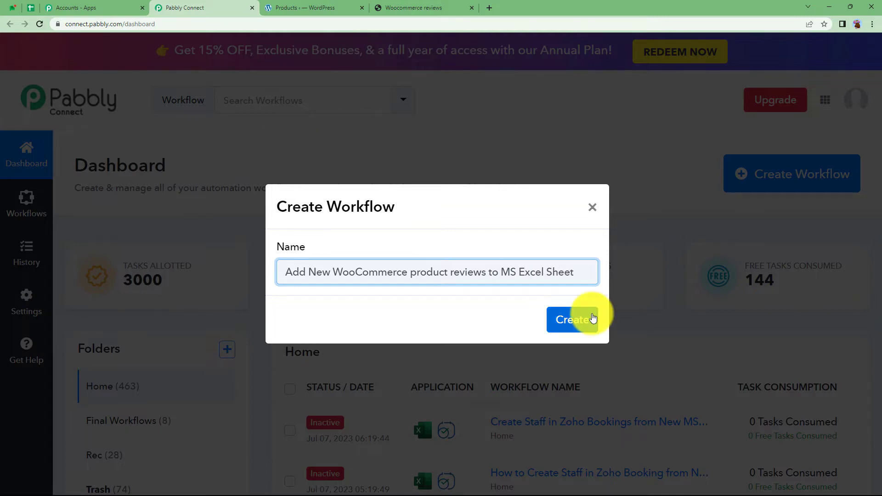
left_click(590, 318)
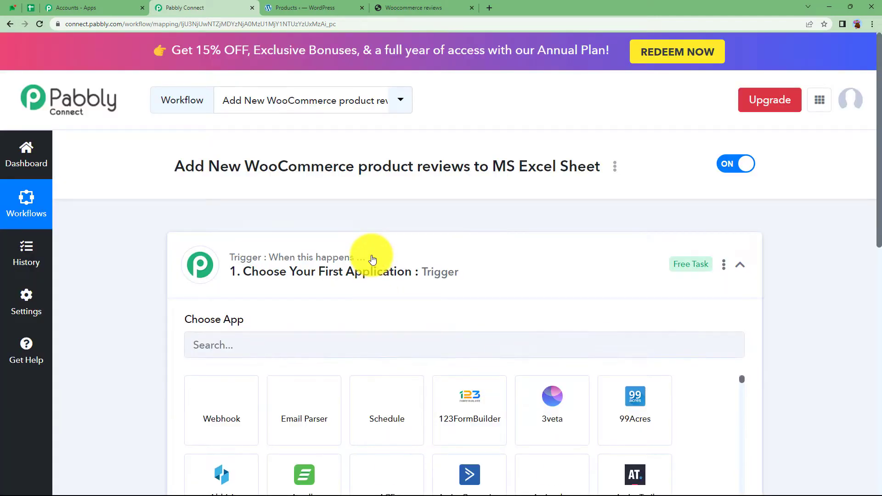
left_click(372, 259)
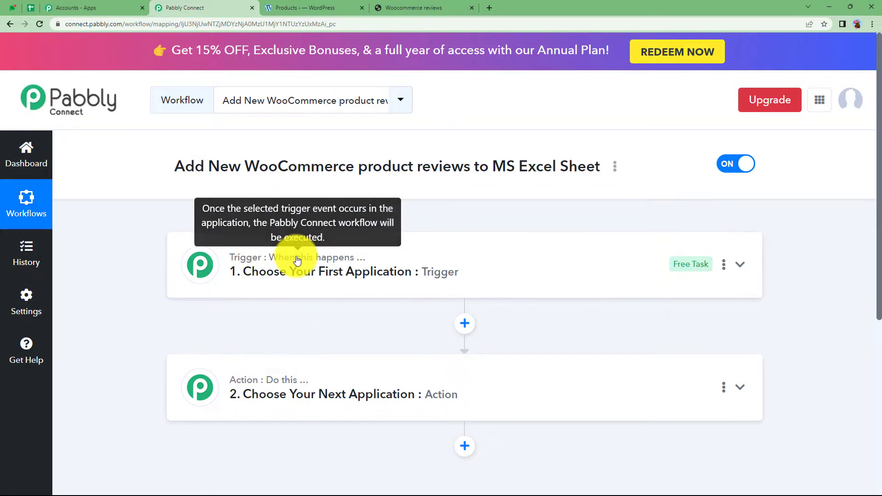
left_click(317, 7)
left_click(412, 6)
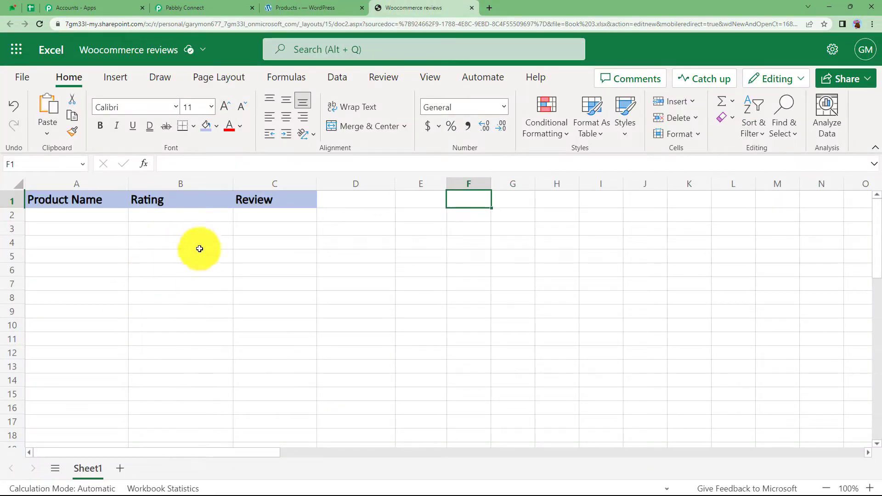
left_click(346, 5)
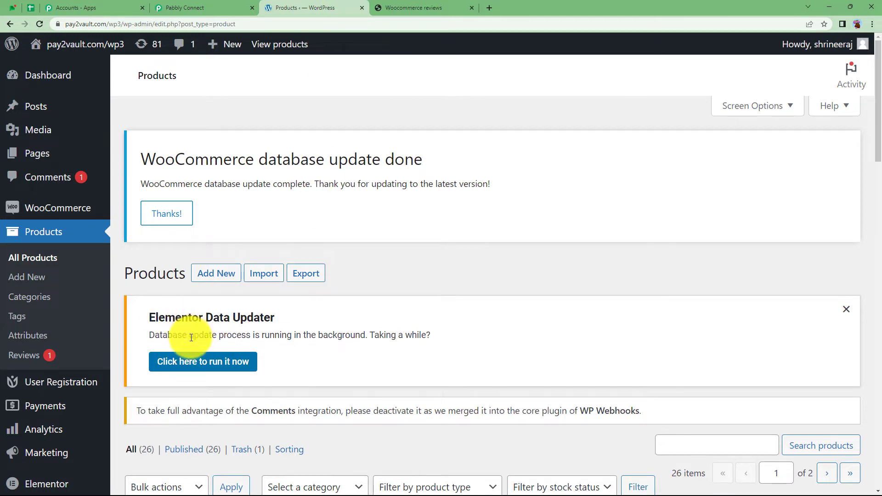
left_click(205, 8)
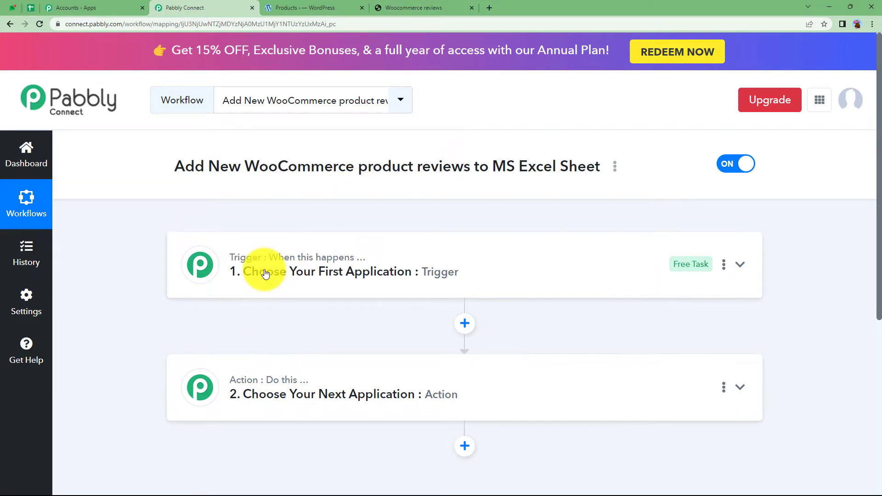
mouse_move(241, 266)
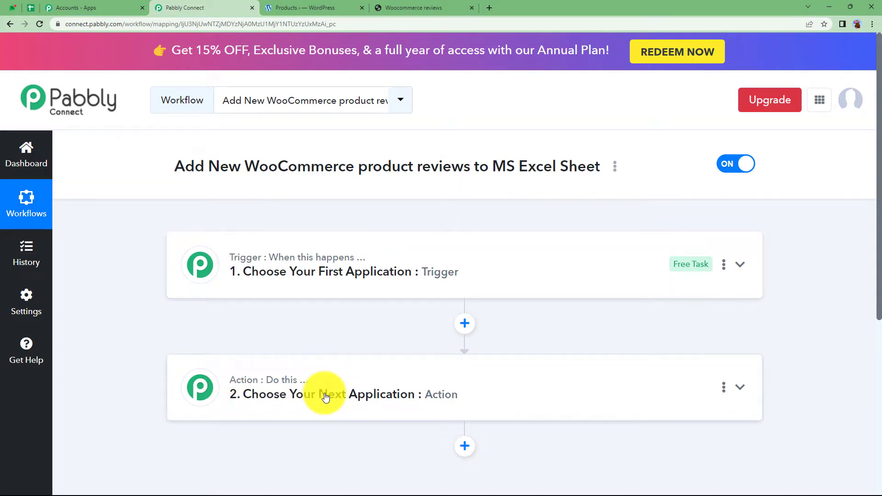
Choose WooCommerce as the trigger app with the New Product Review event.
left_click(260, 273)
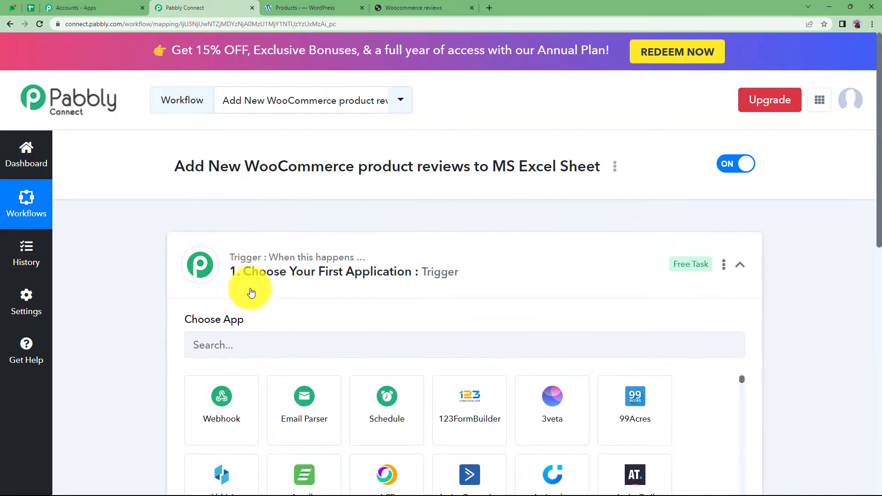
scroll(277, 226, "down", 2)
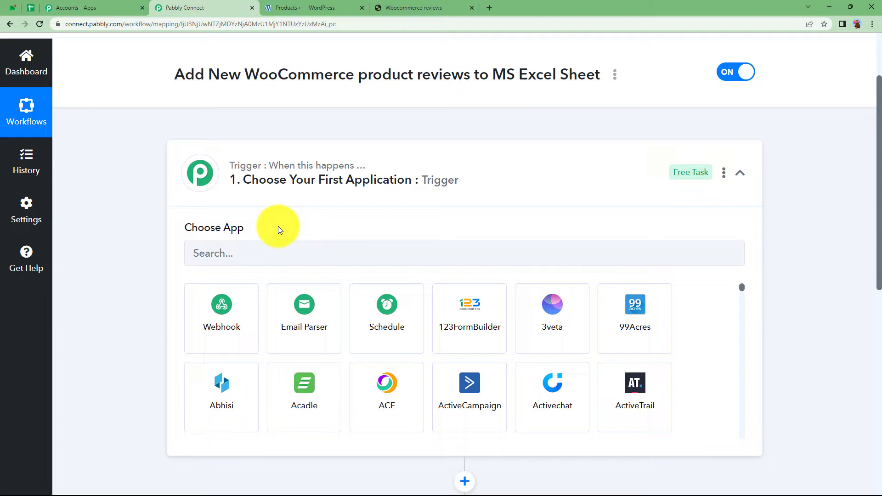
left_click(284, 258)
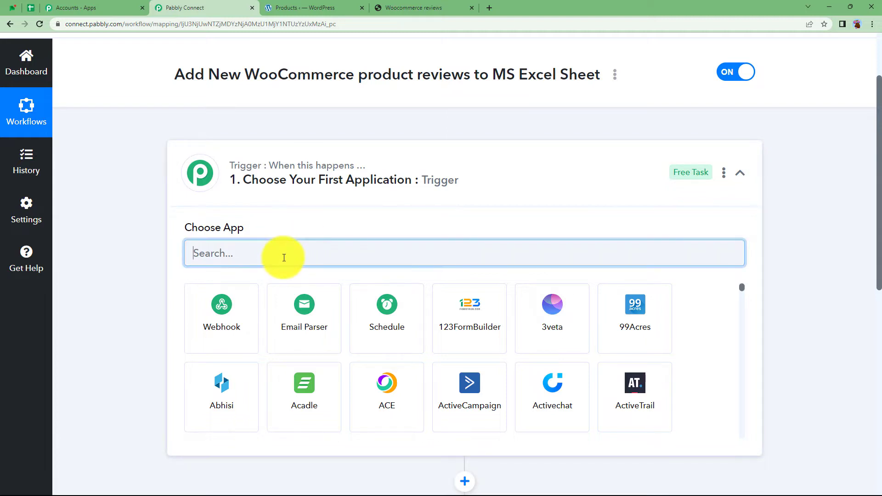
type("wooc")
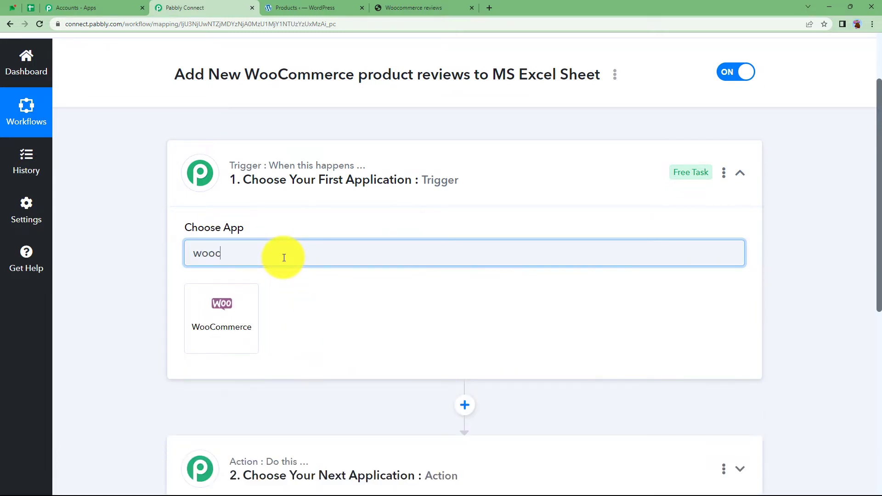
left_click(245, 312)
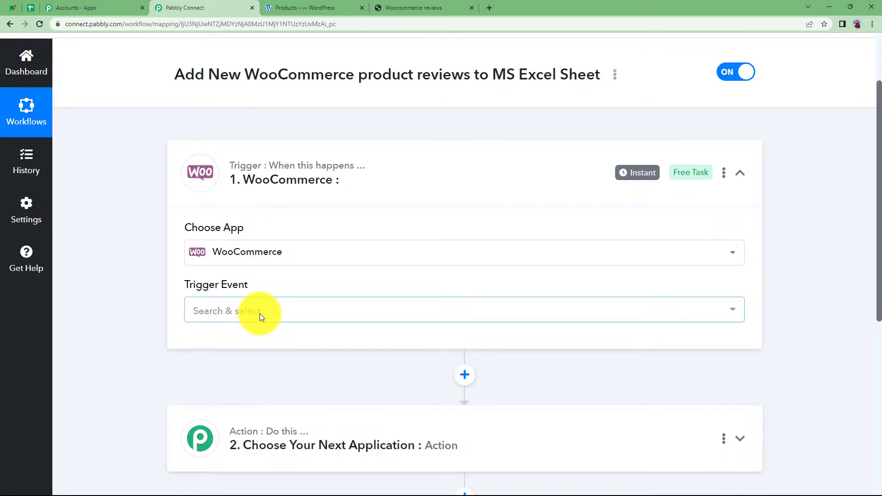
left_click(258, 312)
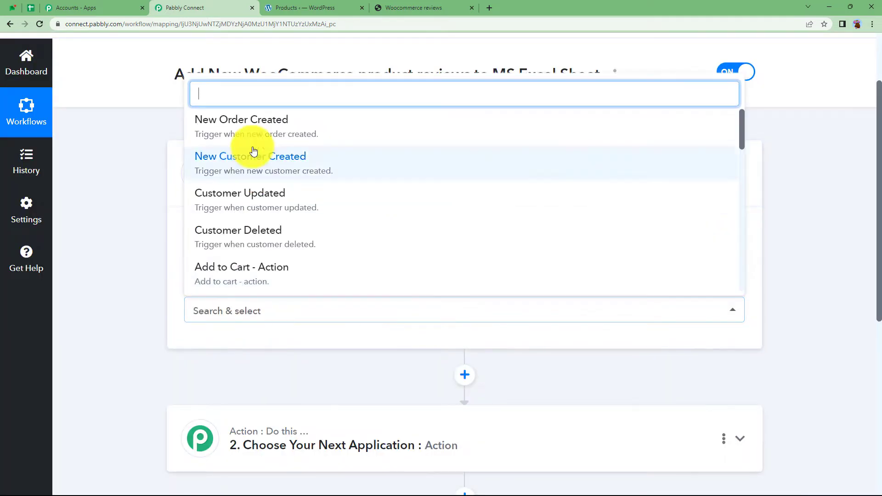
type("rev")
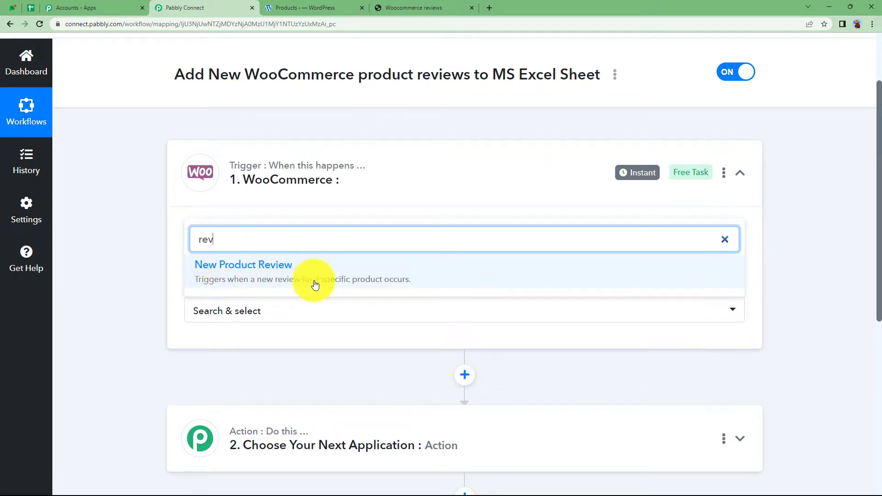
left_click(364, 275)
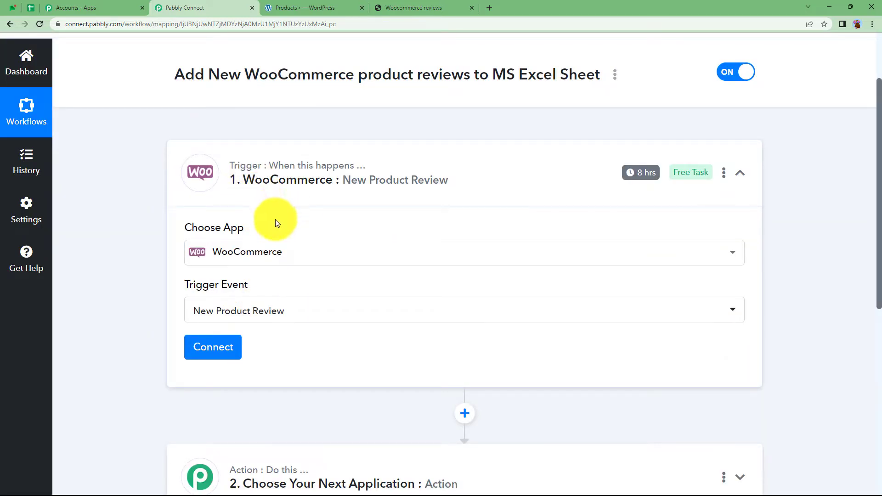
Choose Microsoft Excel as the action app.
left_click(275, 178)
left_click(286, 321)
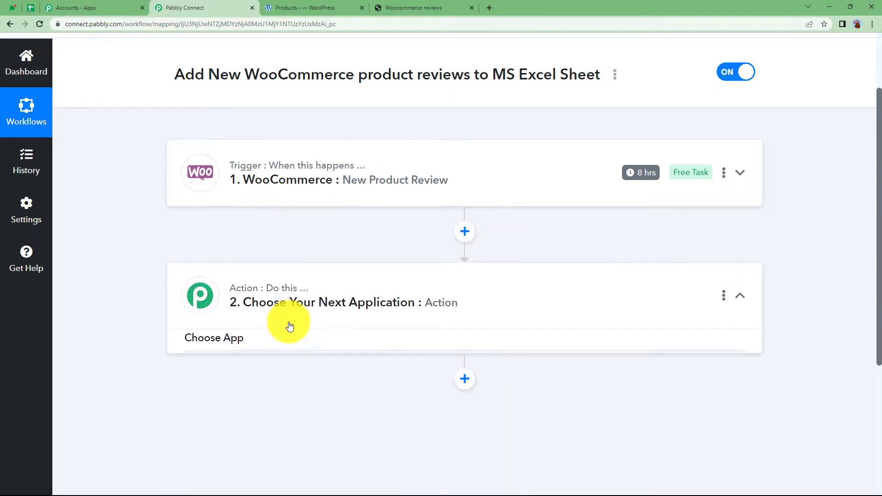
type("exc")
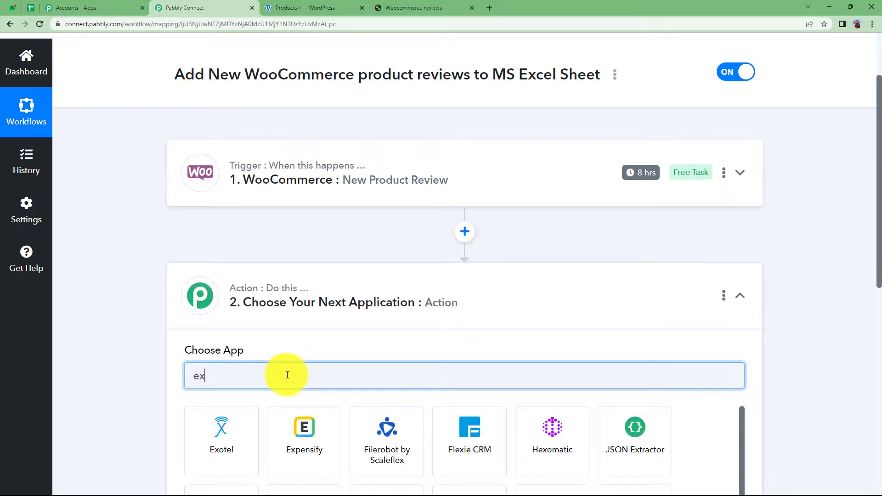
left_click(248, 433)
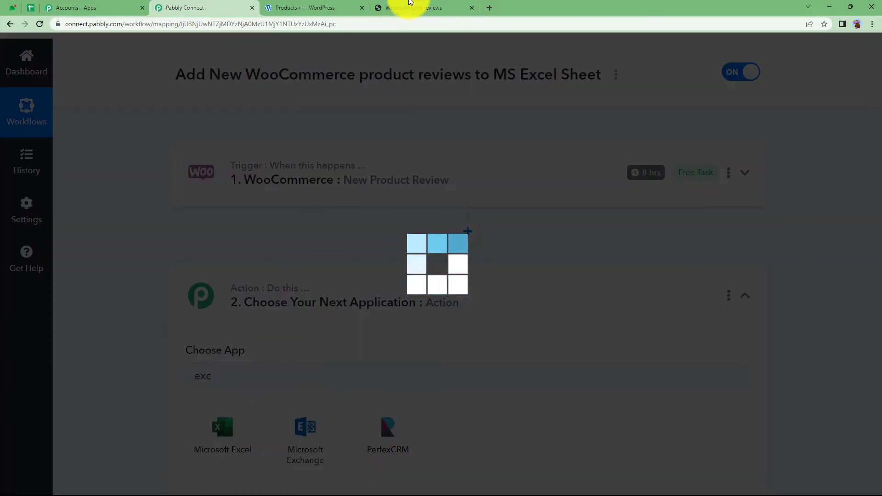
Look over the reviews sheet's header columns and widen column C.
left_click(405, 7)
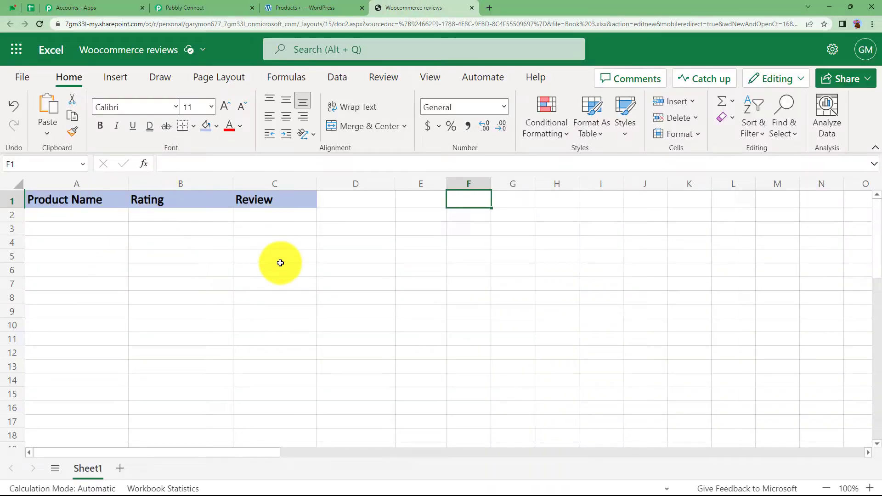
left_click(51, 216)
left_click(194, 224)
left_click(265, 221)
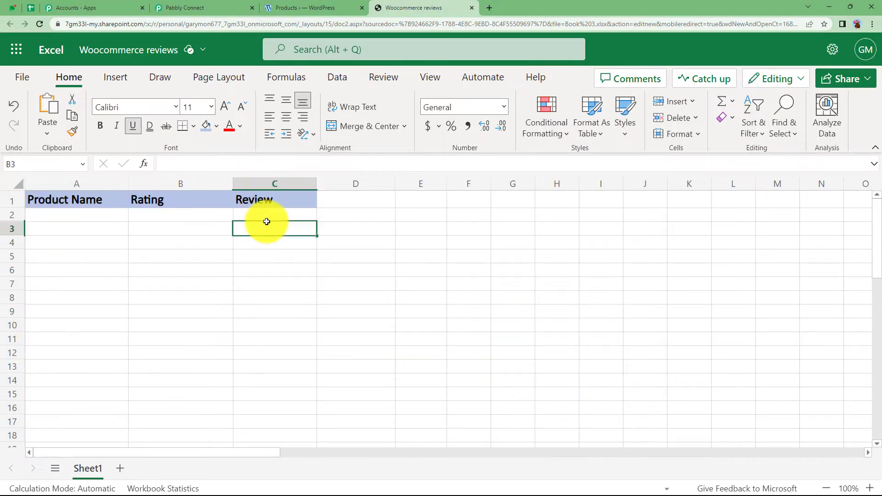
left_click_drag(315, 184, 355, 184)
Collapse the Microsoft Excel action step and expand the WooCommerce trigger step.
left_click(197, 8)
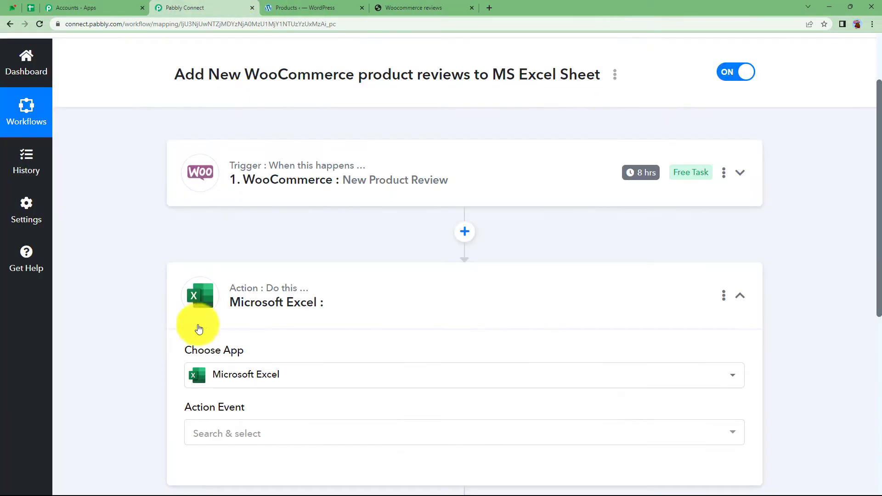
left_click(250, 313)
left_click(276, 181)
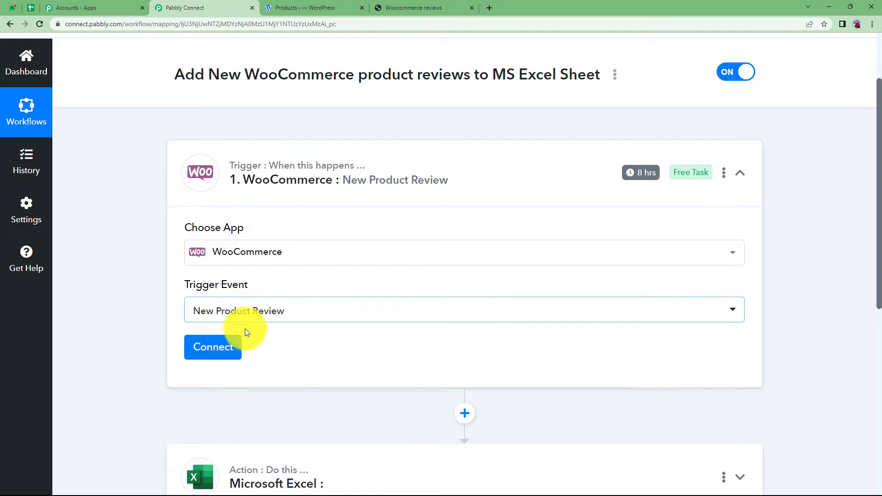
Start connecting WooCommerce by choosing Add New Connection.
left_click(213, 349)
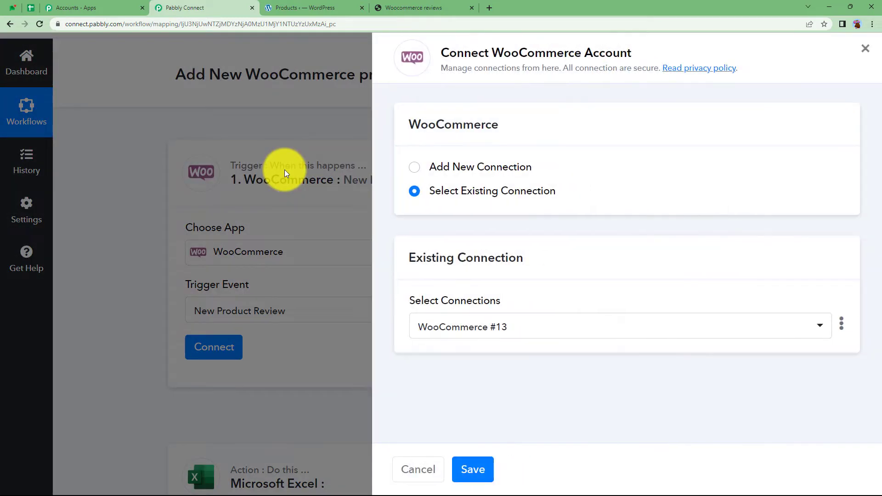
left_click(292, 8)
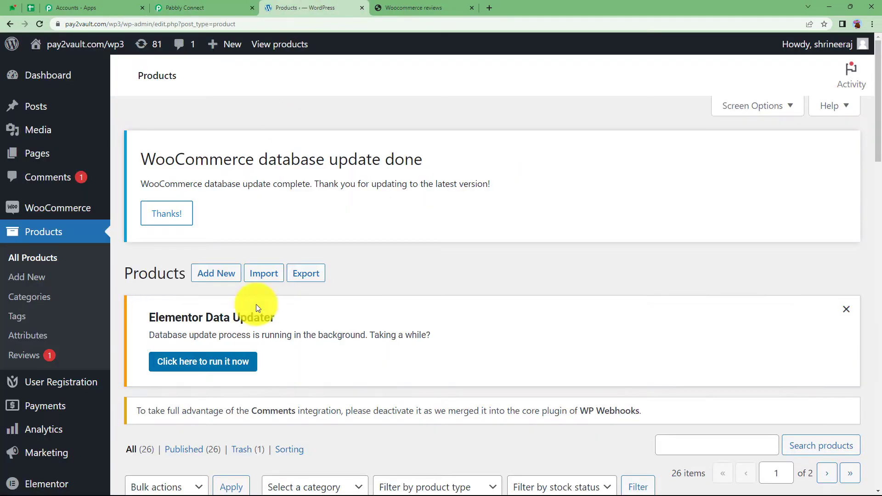
scroll(289, 370, "down", 5)
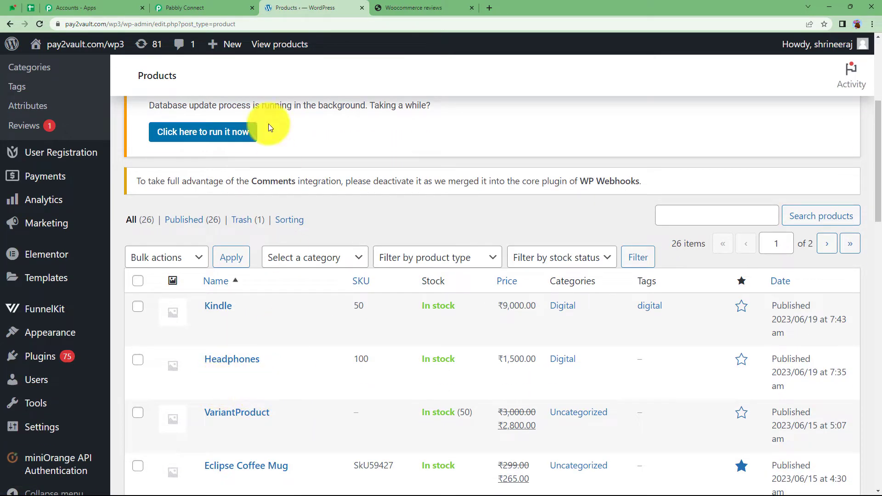
left_click(194, 5)
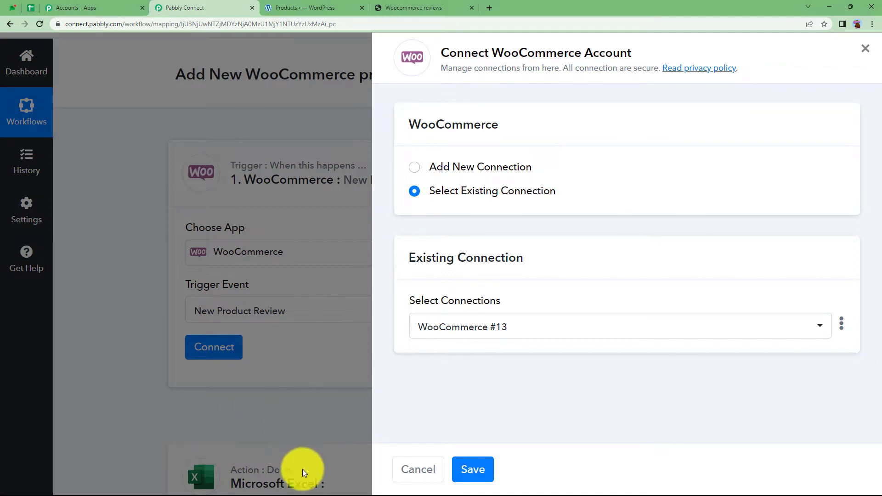
left_click(404, 7)
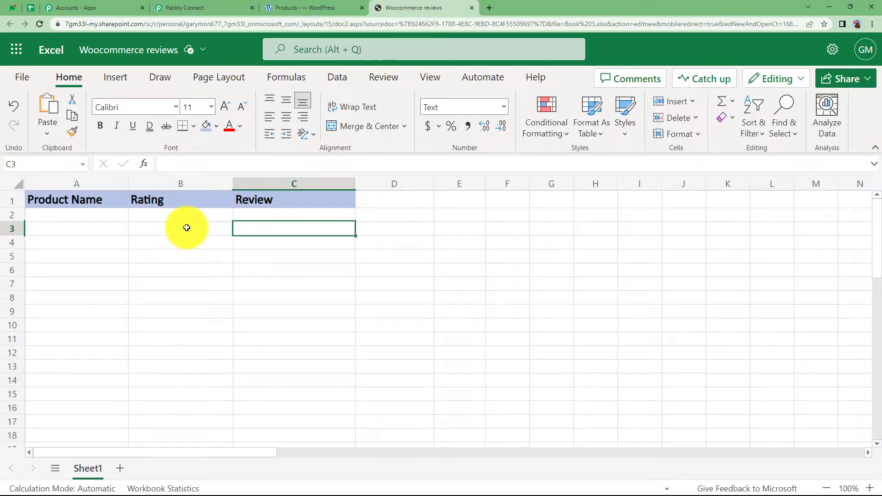
left_click(211, 7)
left_click(447, 167)
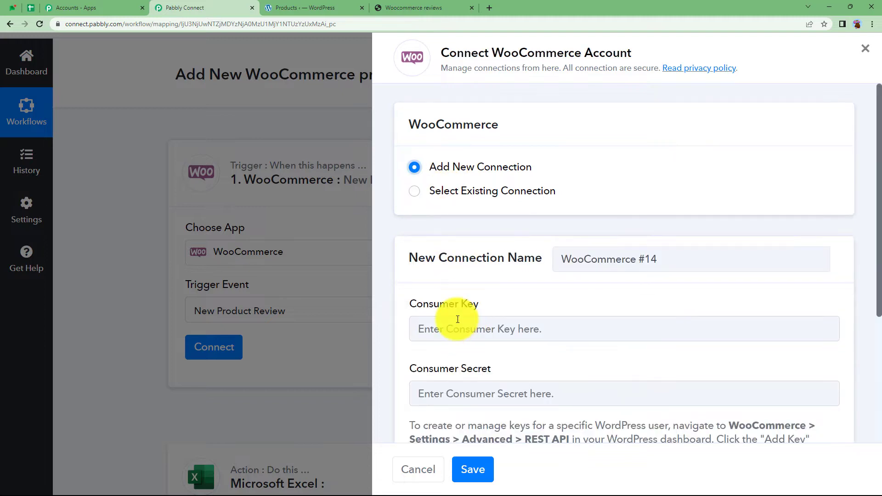
scroll(436, 212, "down", 3)
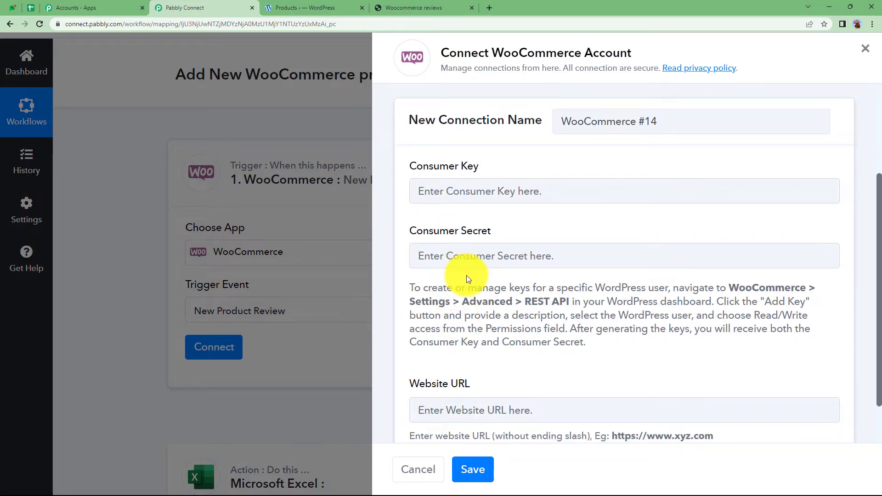
scroll(467, 275, "down", 2)
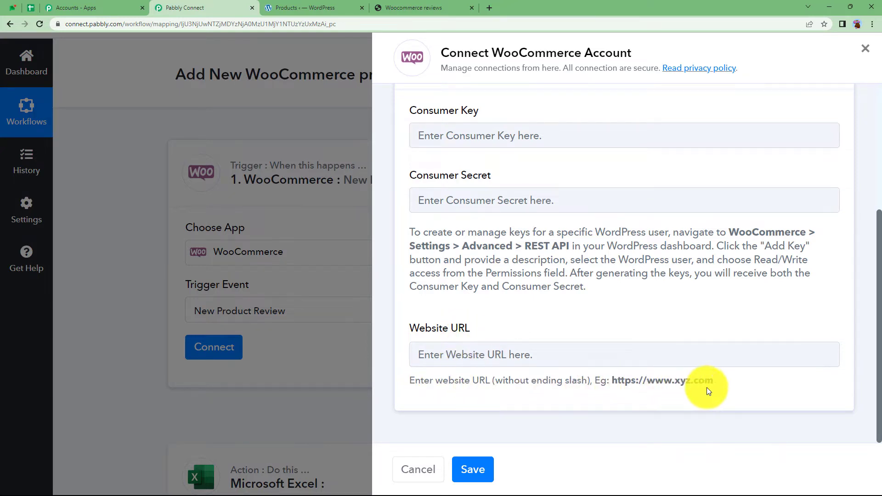
left_click(318, 5)
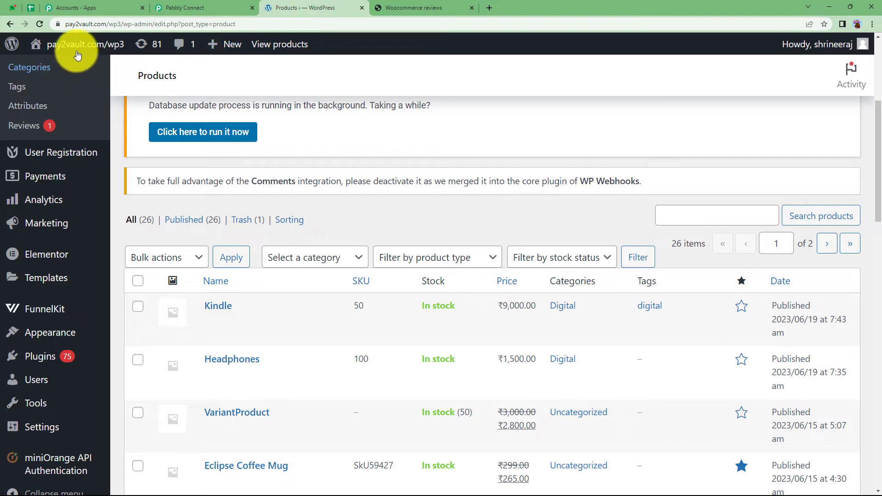
left_click(95, 26)
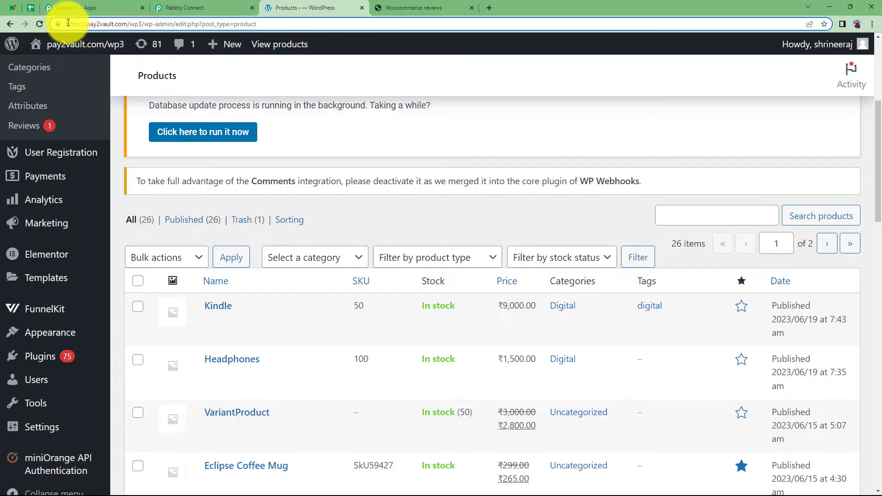
left_click_drag(59, 24, 127, 25)
key("ctrl+c")
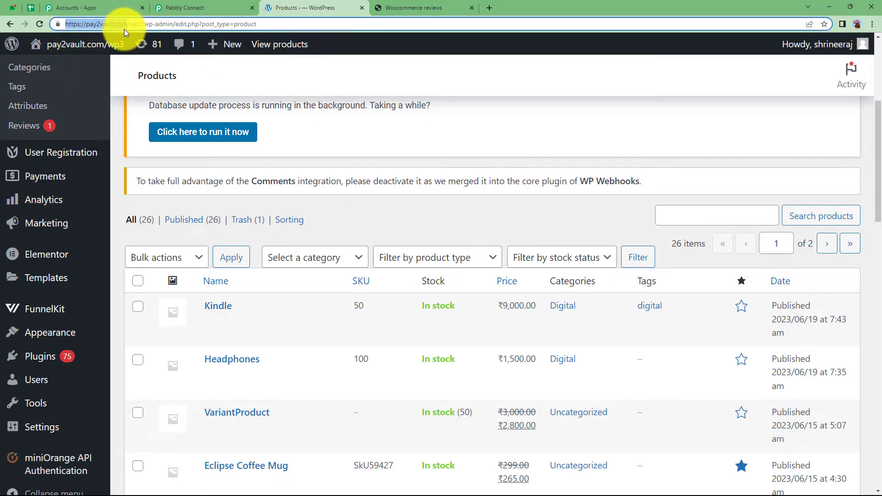
left_click(167, 8)
left_click(467, 359)
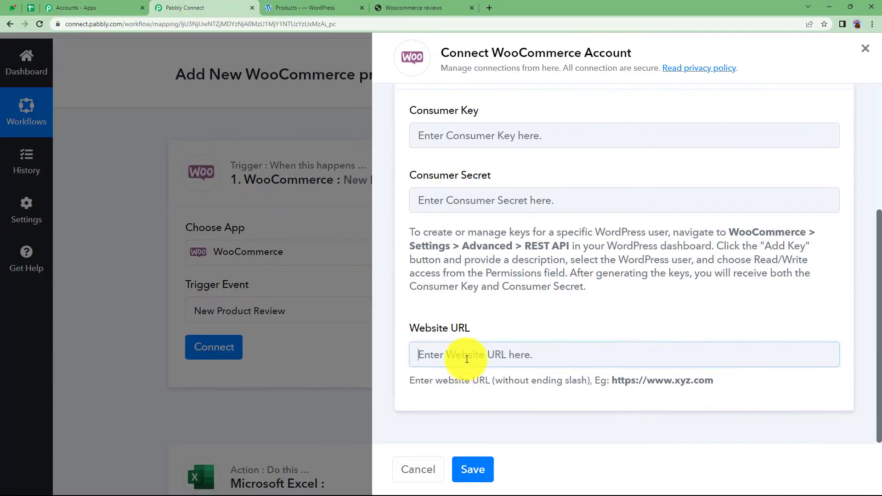
key("ctrl+v")
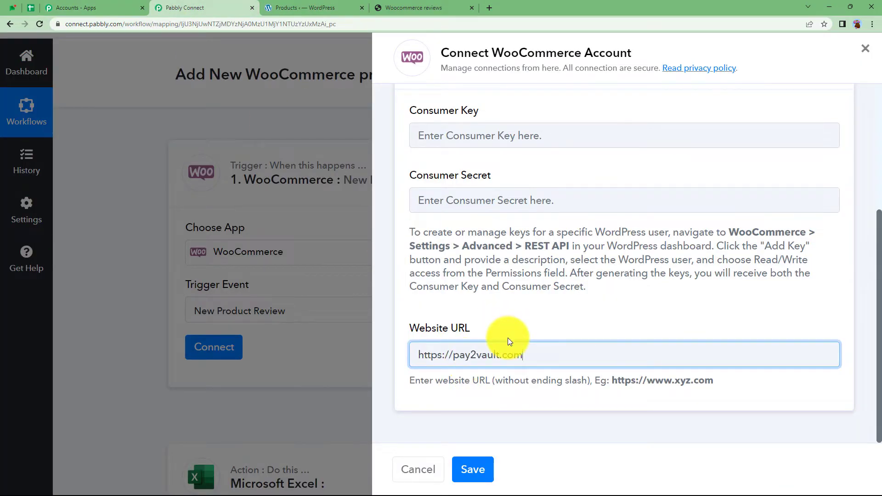
key("BackSpace")
left_click(499, 380)
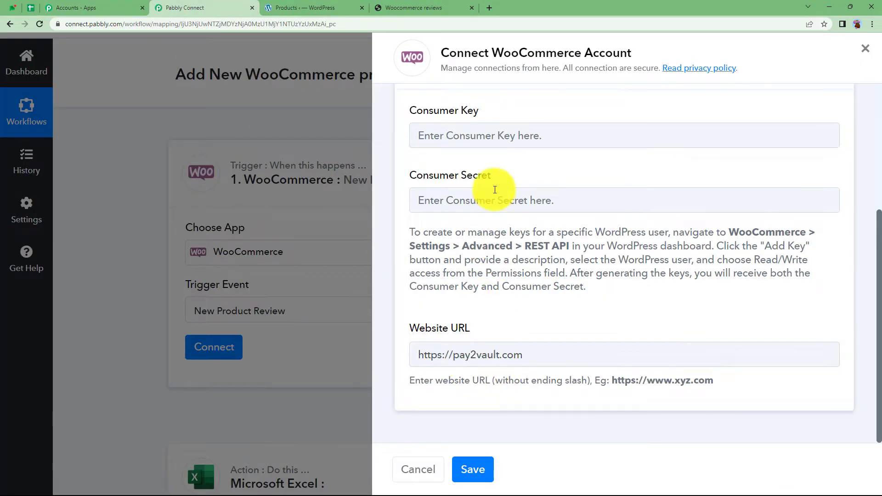
Read the connection form's help text, then go back to the WordPress admin.
scroll(473, 185, "up", 4)
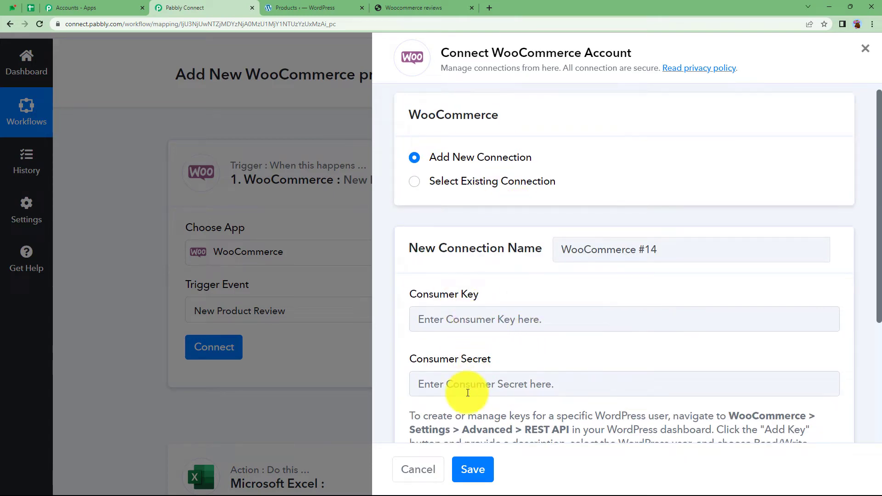
scroll(464, 385, "down", 1)
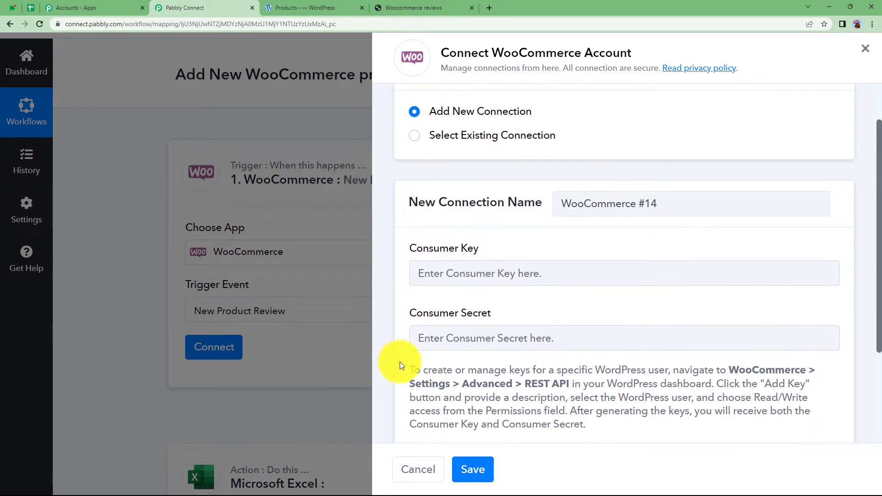
left_click_drag(406, 368, 619, 412)
left_click(516, 222)
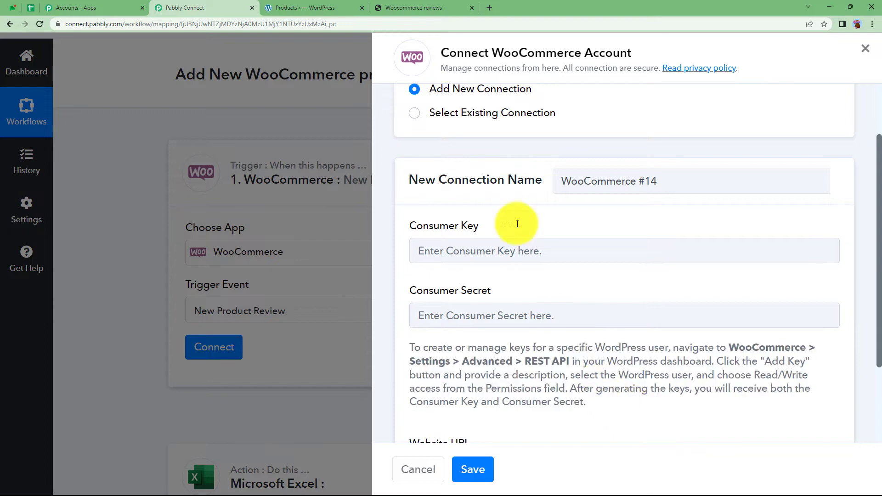
left_click(331, 7)
Navigate to WooCommerce Settings > Advanced > REST API.
mouse_move(55, 424)
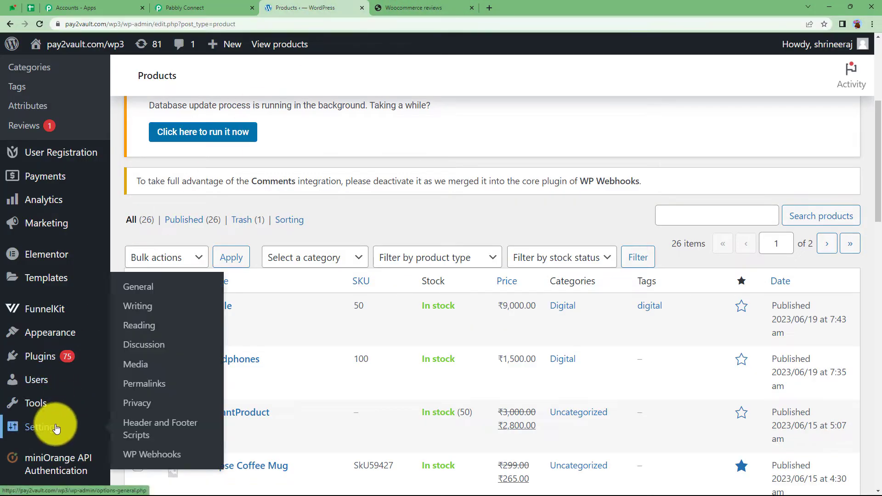
left_click(167, 325)
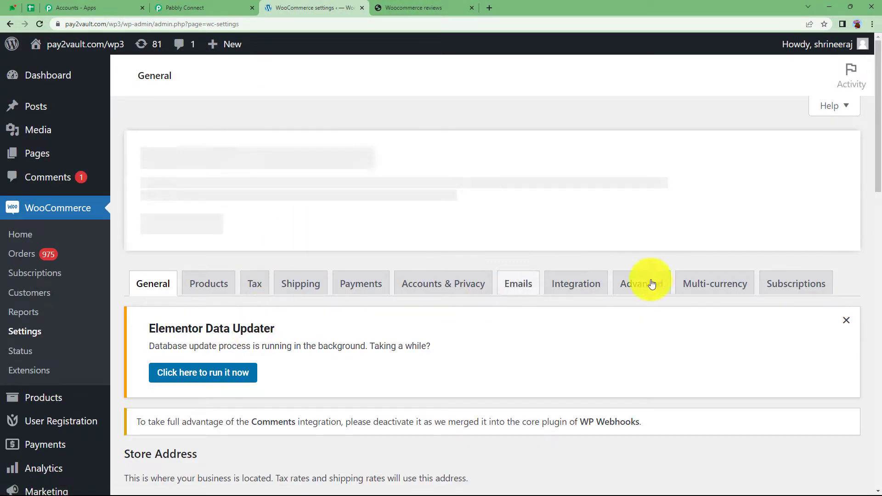
left_click(651, 279)
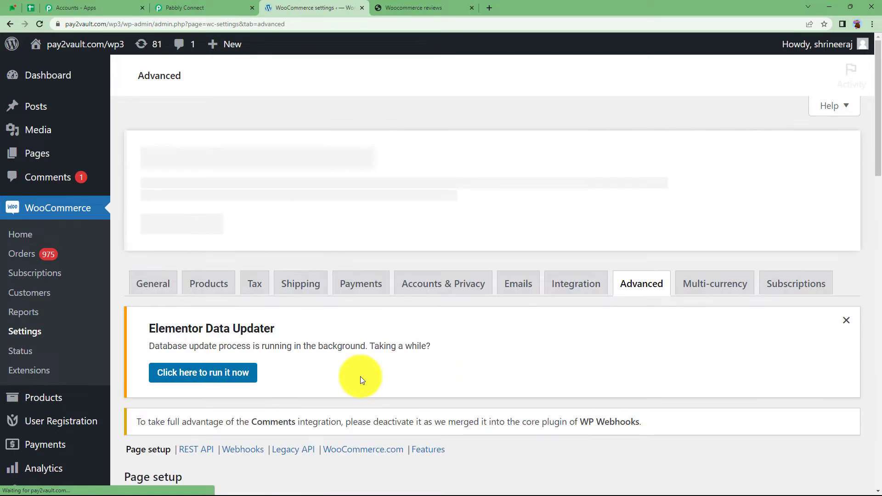
scroll(361, 377, "down", 3)
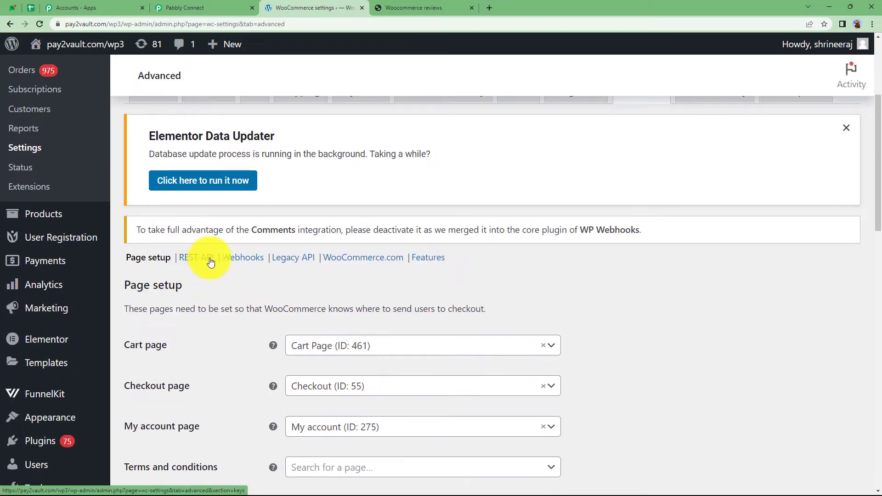
left_click(193, 256)
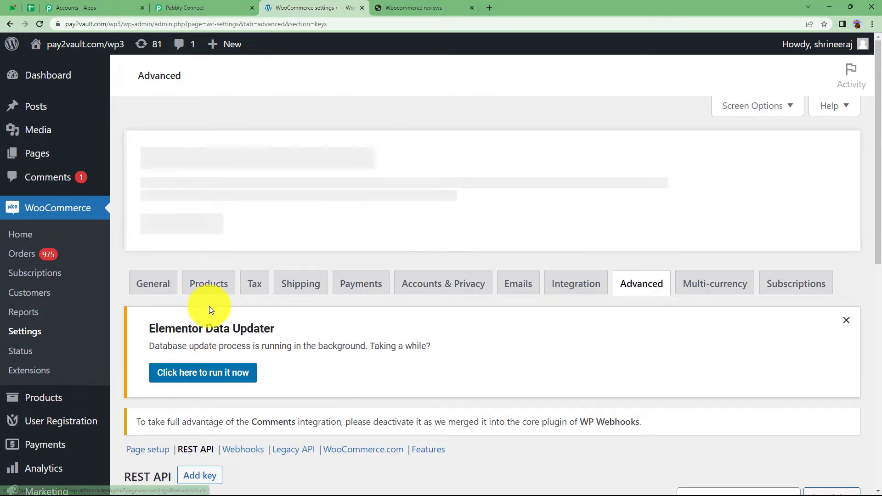
scroll(197, 298, "down", 3)
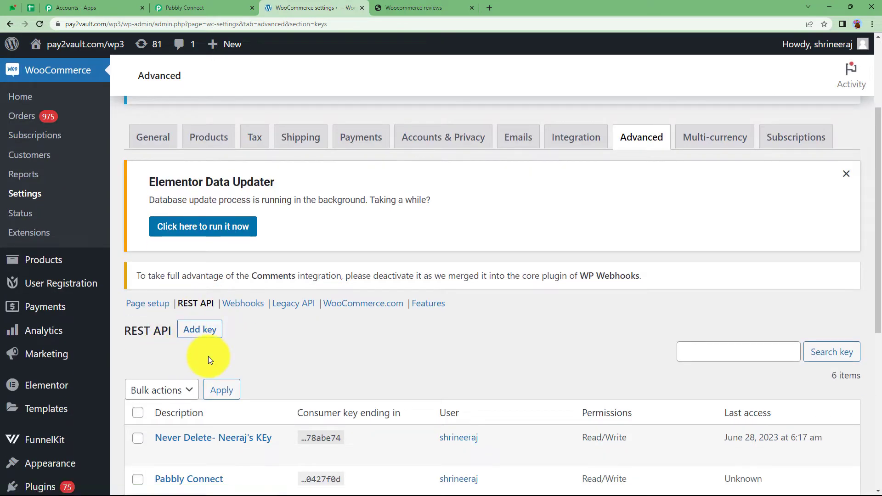
scroll(208, 357, "down", 2)
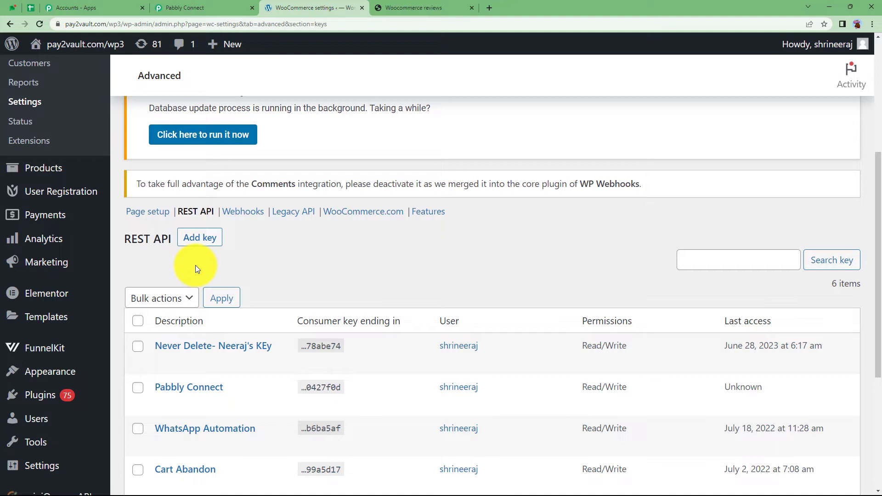
Generate a Read/Write API key described 'Reviews recorded'.
left_click(204, 242)
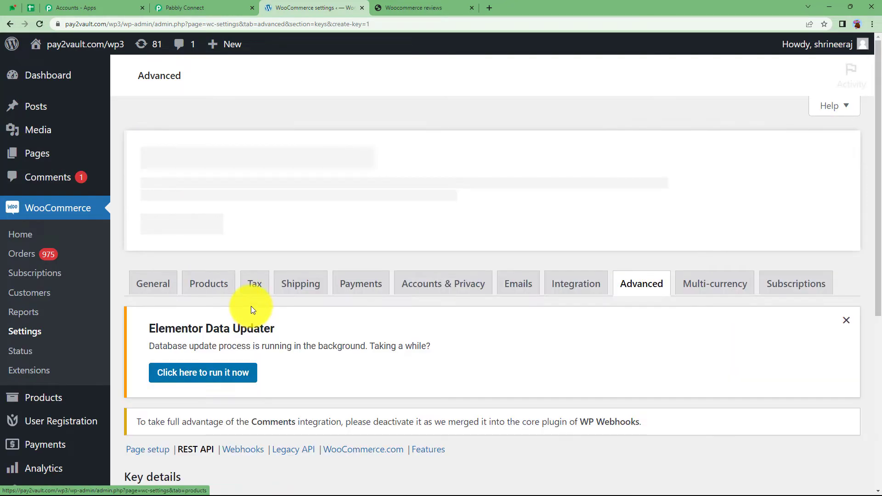
scroll(250, 306, "down", 3)
scroll(250, 307, "down", 3)
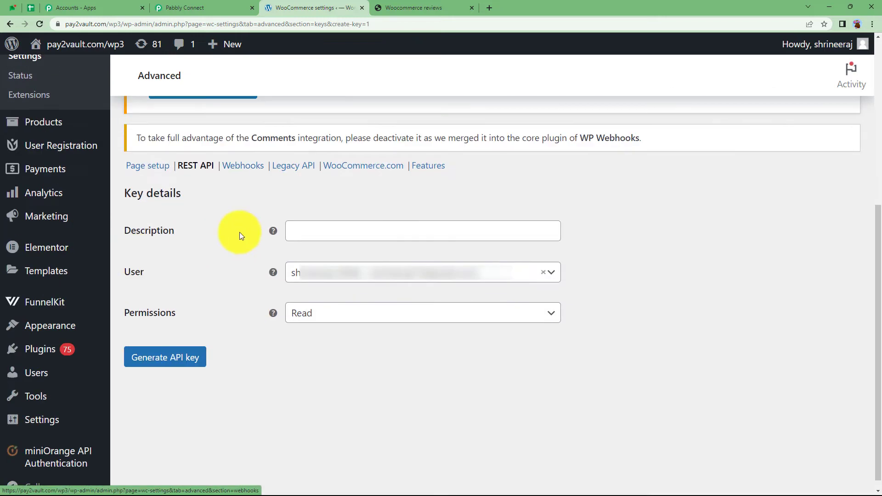
left_click(328, 227)
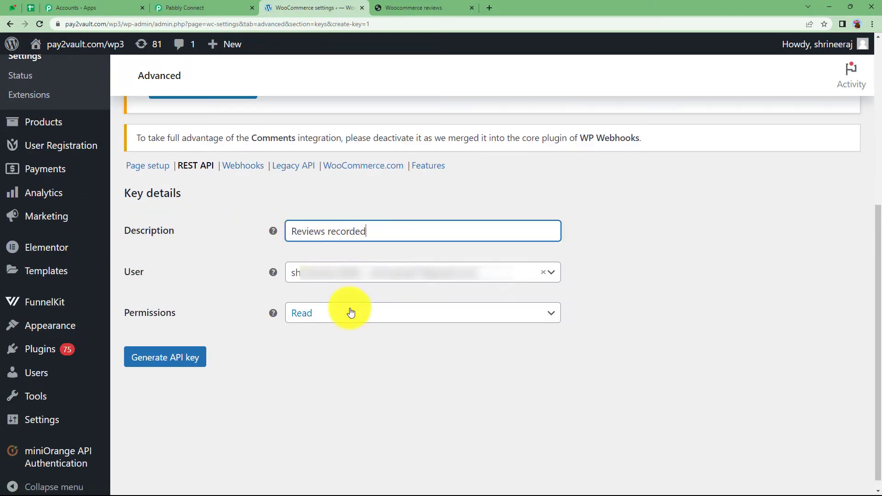
left_click(351, 312)
left_click(351, 392)
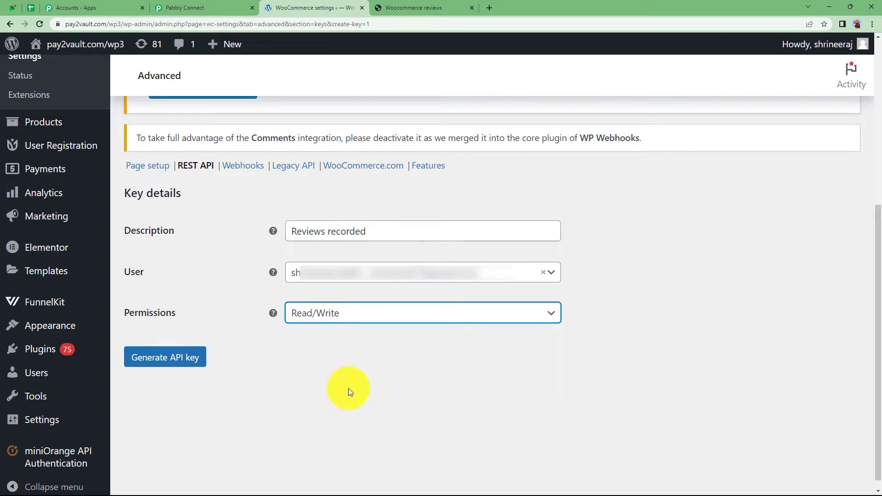
left_click(145, 360)
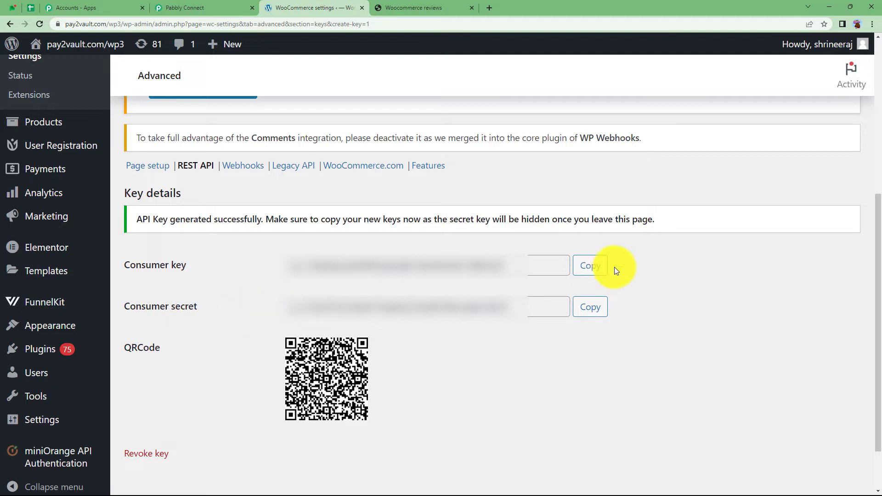
Paste the new consumer key and consumer secret into the connection form and save it.
left_click(602, 267)
left_click(221, 9)
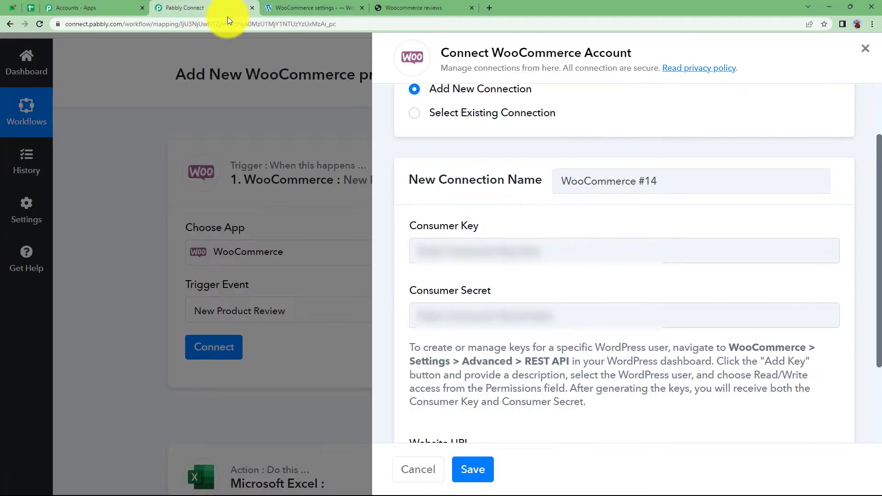
left_click(486, 251)
key("ctrl+Tab")
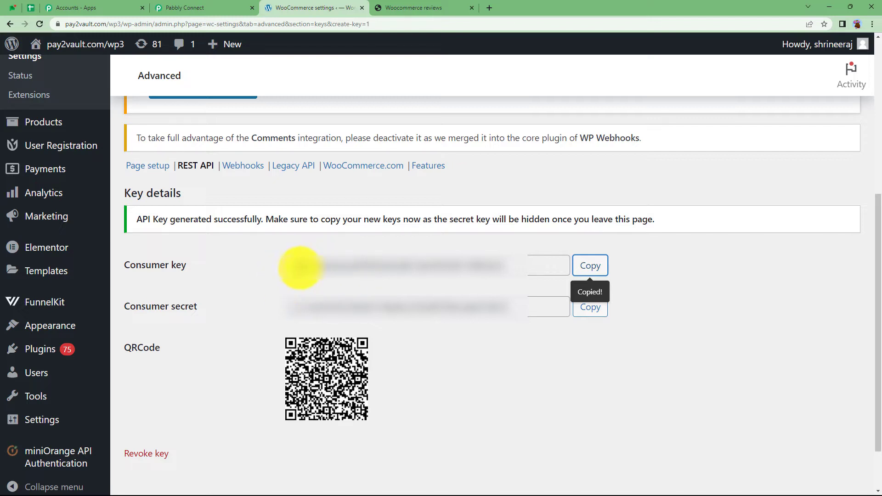
left_click(591, 308)
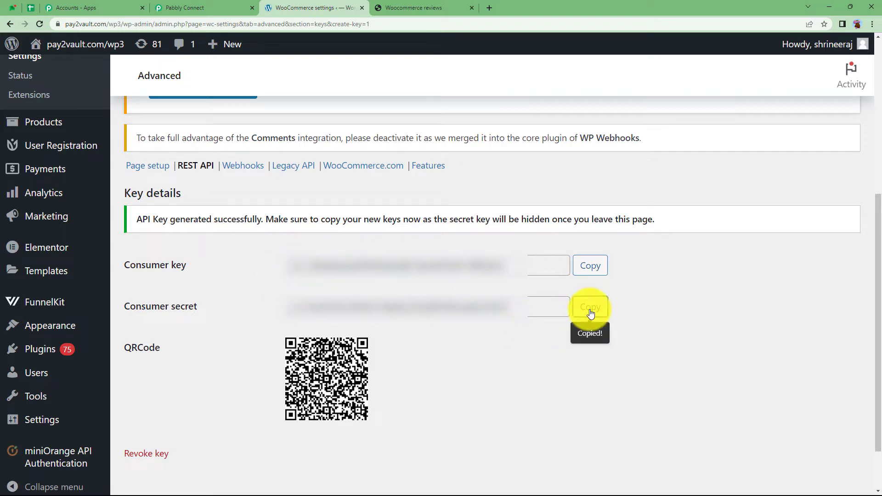
left_click(193, 8)
left_click(449, 316)
key("ctrl+v")
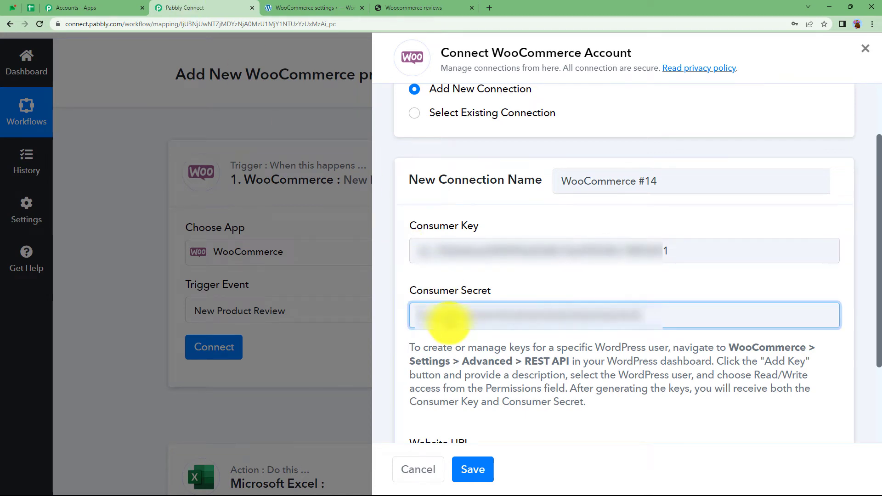
left_click(473, 470)
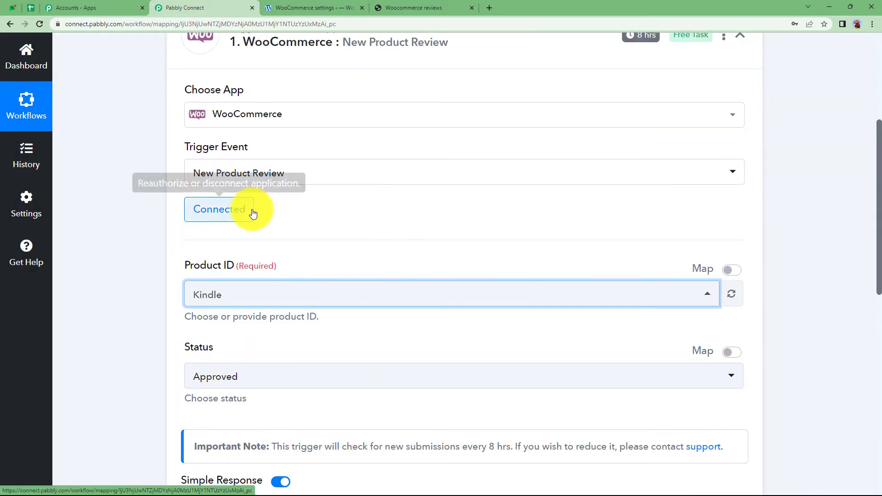
Set the trigger's Product ID to Wall Watch.
left_click(240, 307)
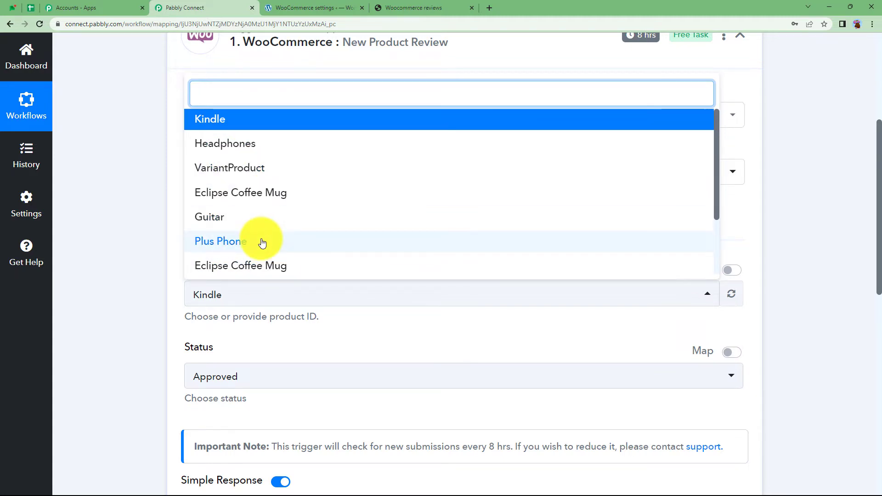
scroll(240, 229, "down", 2)
left_click(241, 252)
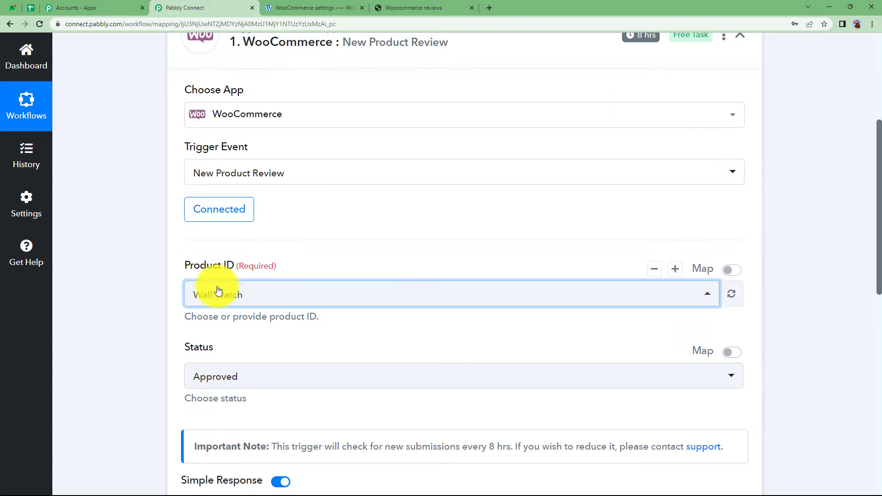
left_click(306, 8)
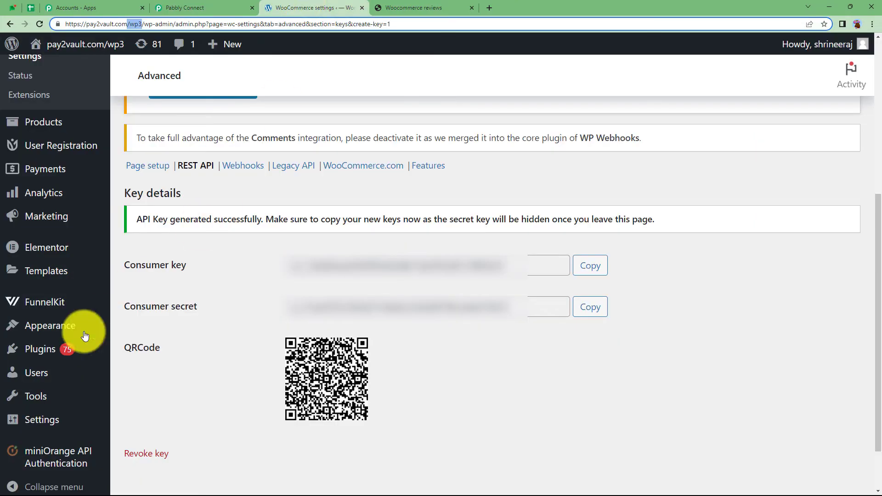
Open the Wall Watch product page from All Products and put the caret in its review box.
mouse_move(41, 122)
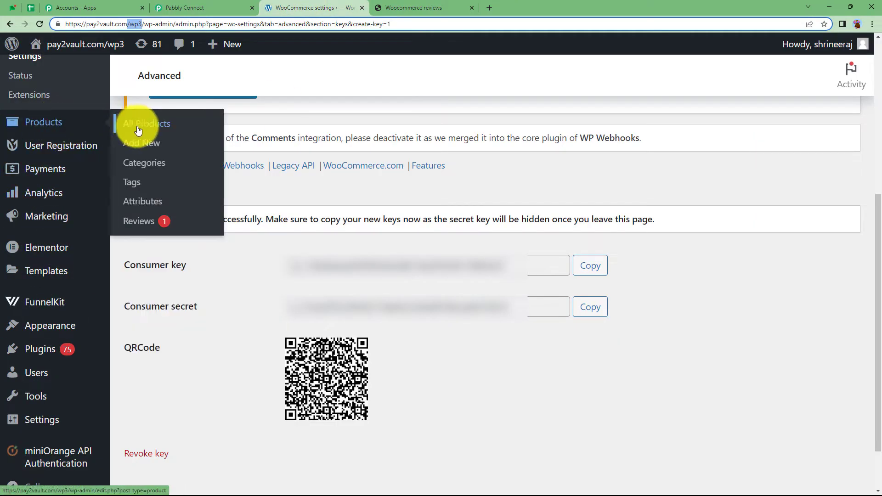
left_click(141, 127)
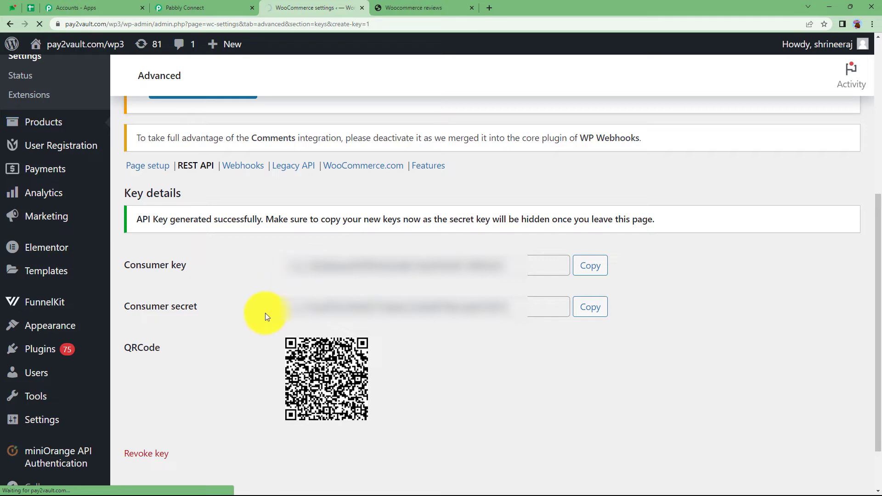
scroll(265, 314, "down", 5)
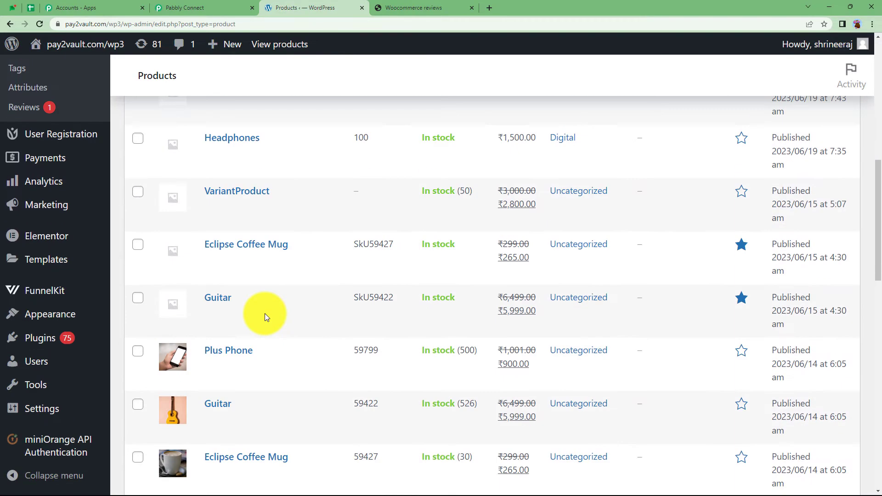
scroll(265, 313, "down", 5)
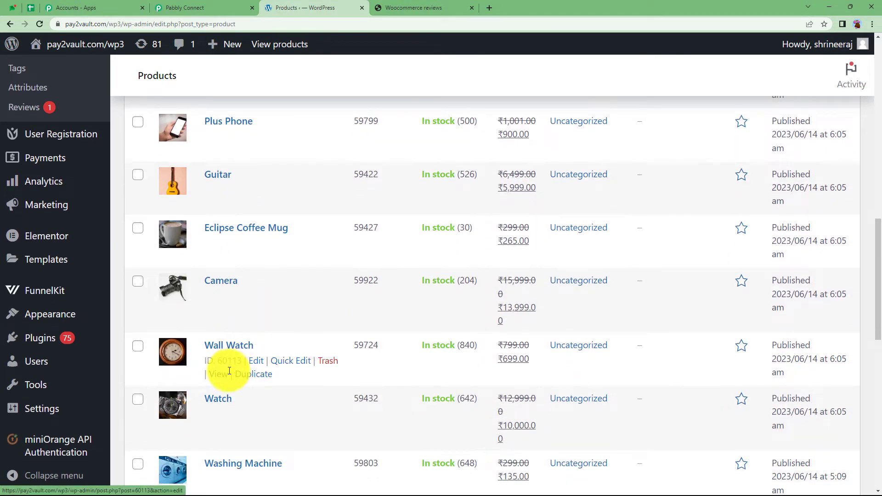
left_click(218, 375)
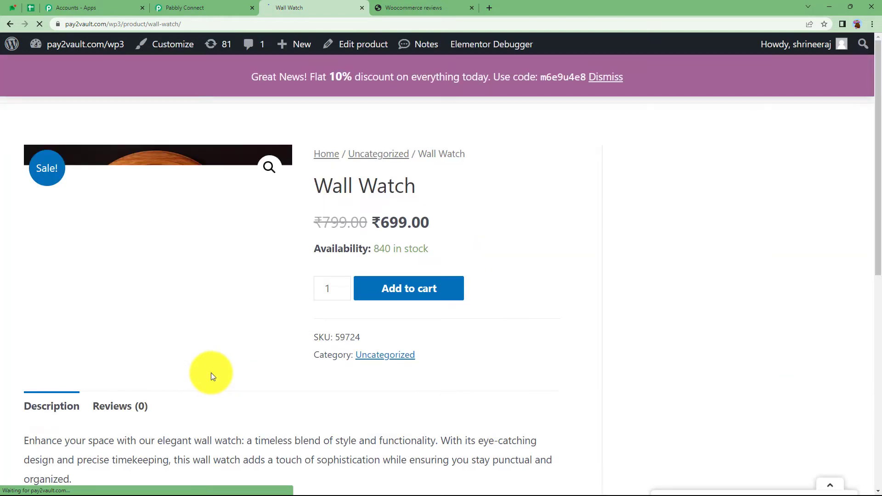
scroll(214, 374, "down", 5)
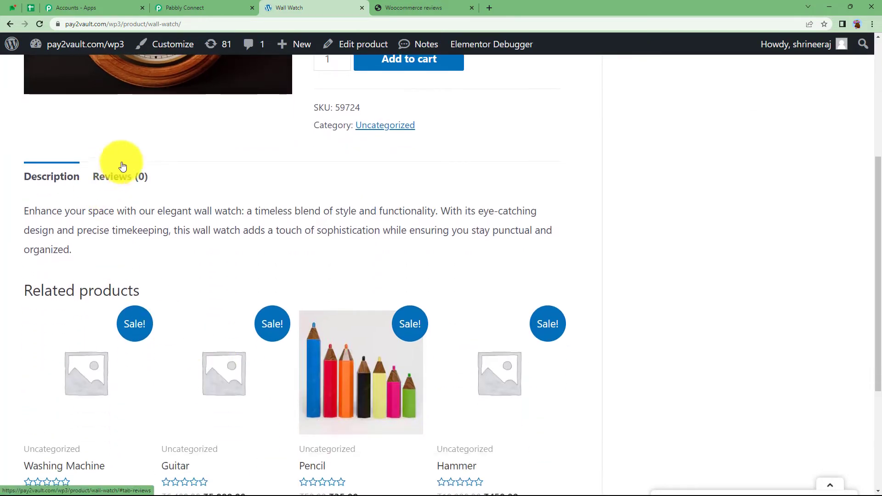
left_click(118, 176)
left_click(370, 335)
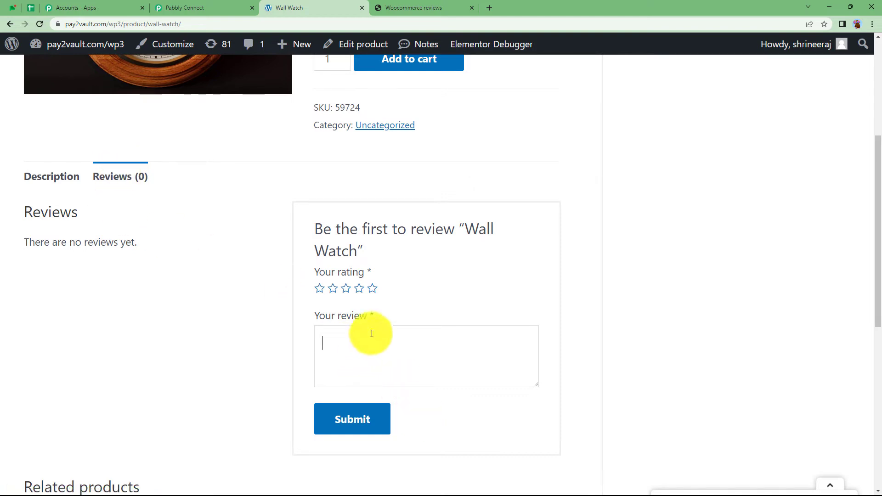
left_click(234, 8)
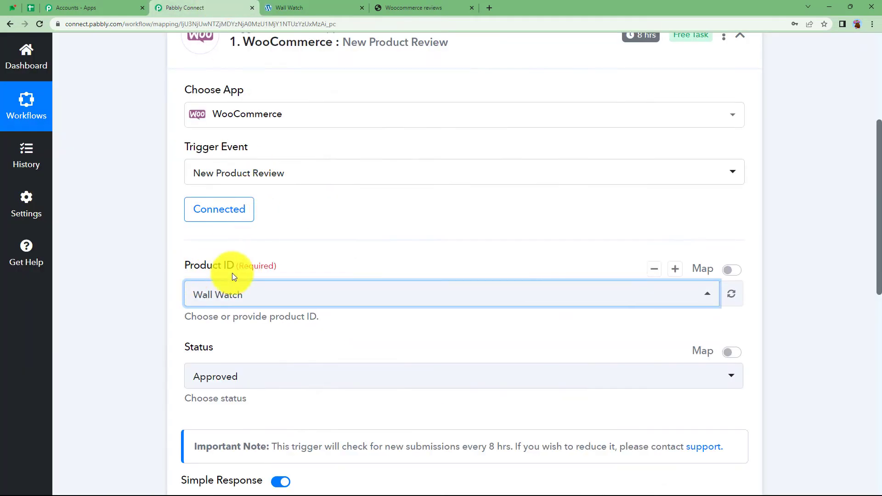
Switch the trigger's review status to All, then set it back to Approved.
scroll(220, 296, "down", 2)
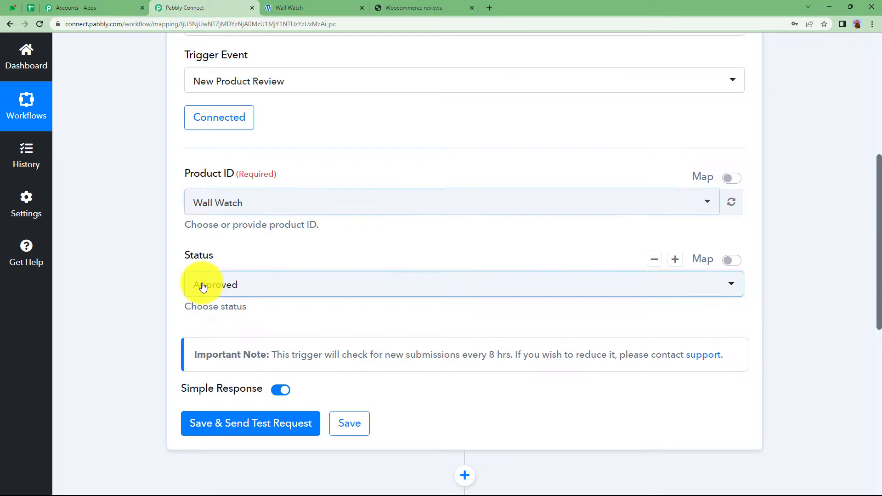
left_click(202, 285)
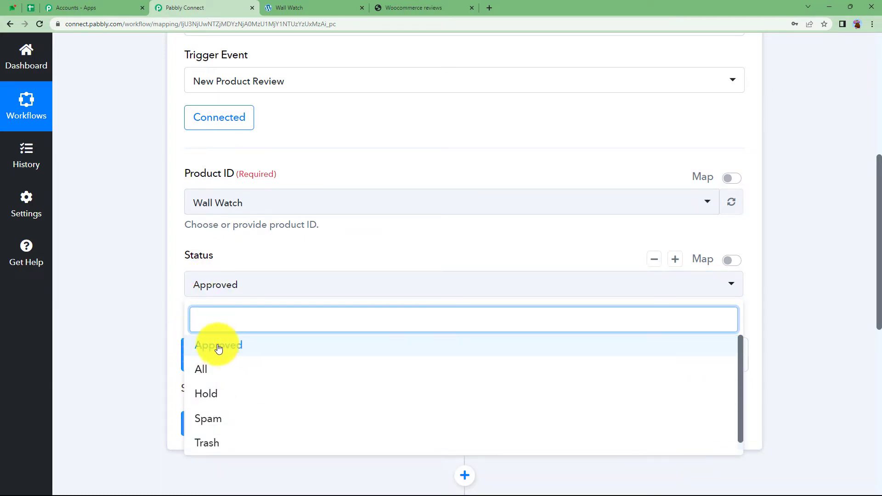
left_click(207, 290)
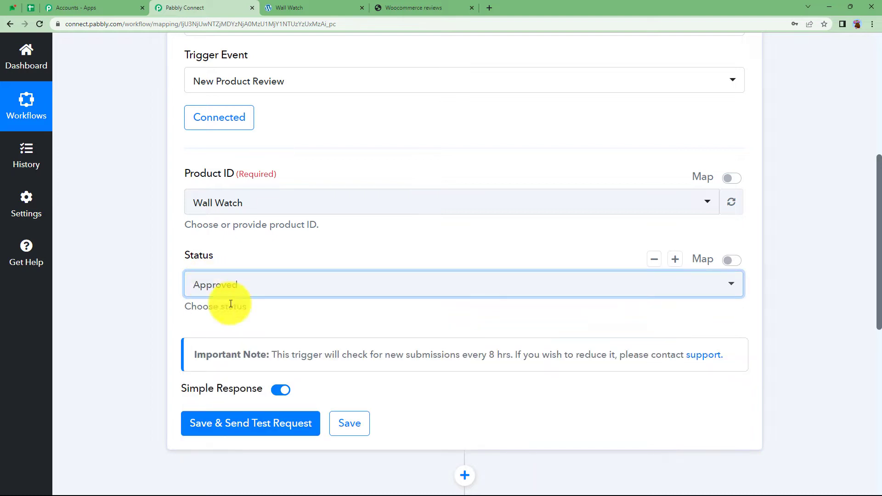
scroll(223, 253, "down", 2)
left_click(246, 192)
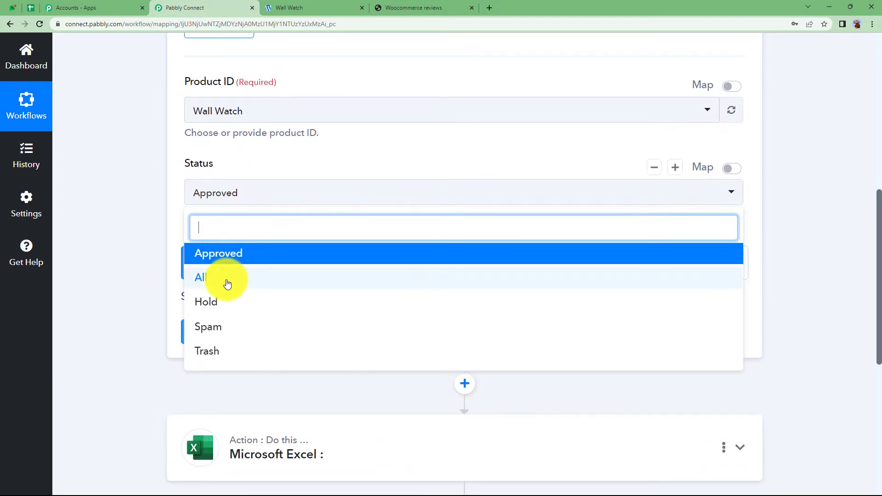
left_click(227, 278)
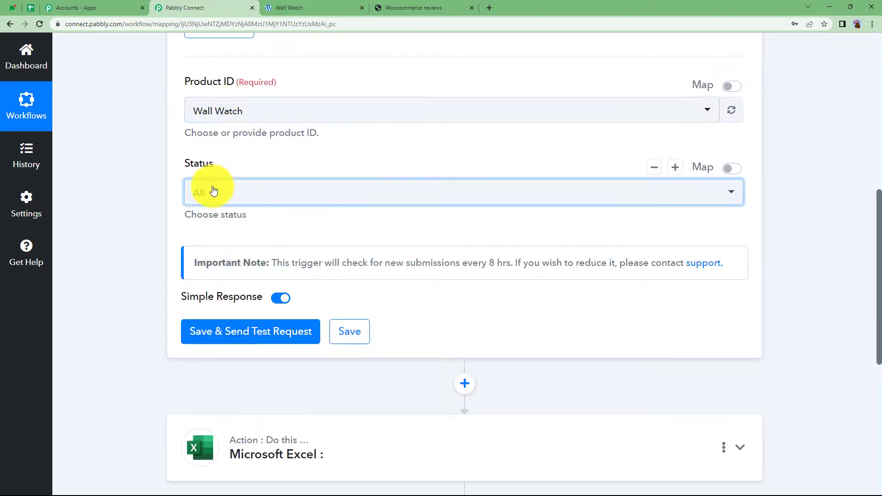
scroll(216, 191, "up", 2)
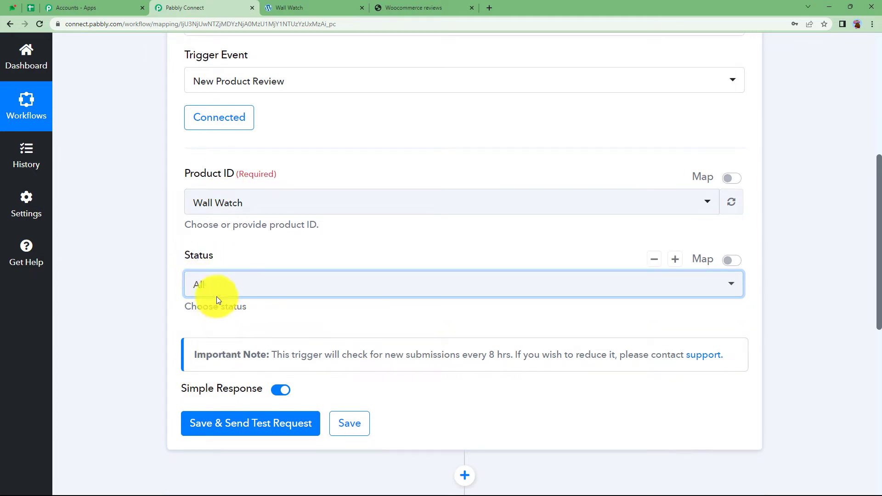
left_click(214, 276)
left_click(230, 346)
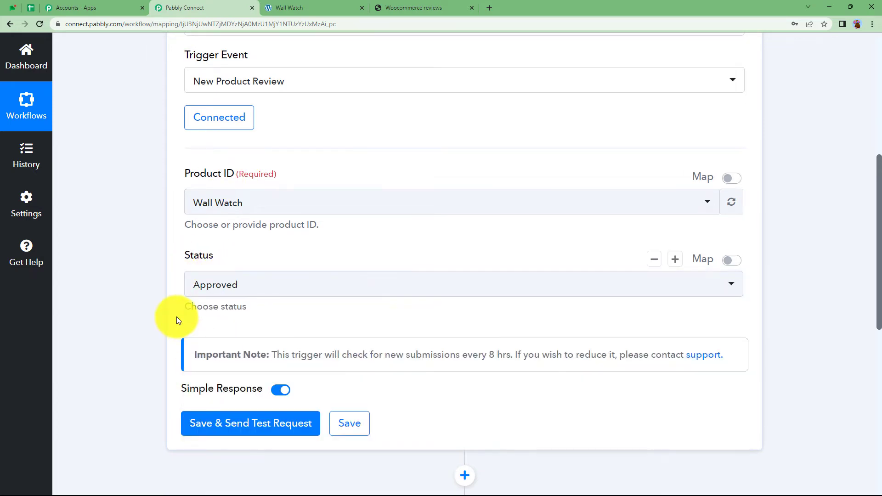
Save the New Product Review trigger and send a test request.
scroll(176, 316, "down", 1)
left_click(228, 374)
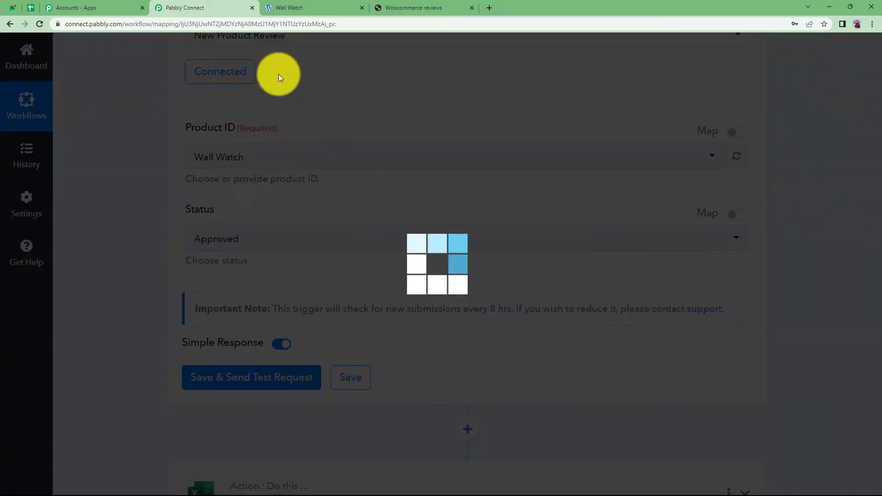
left_click(317, 7)
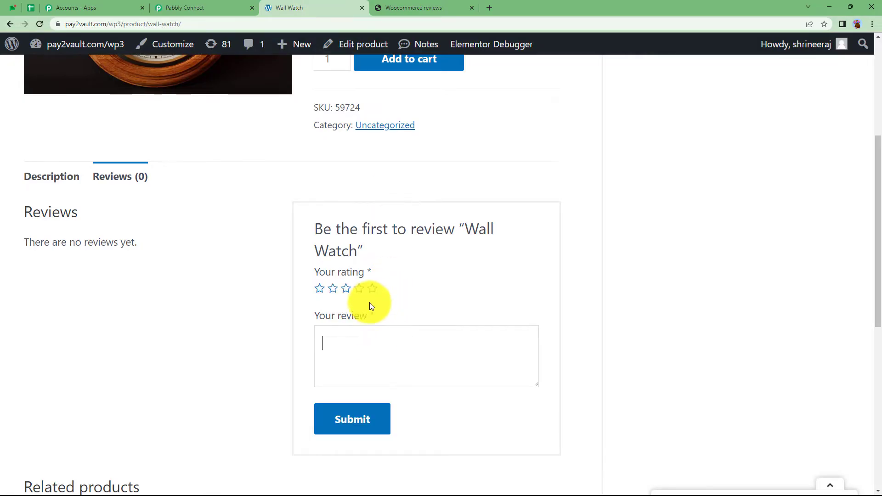
Rate Wall Watch four stars with the review 'Great quality. Efficient working.' and submit it.
left_click(358, 290)
left_click(359, 348)
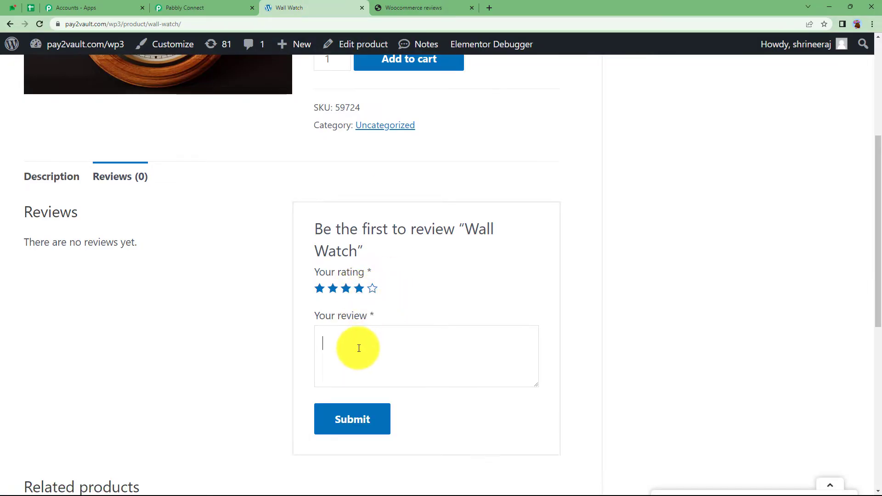
type("Great quality. Efficient working.")
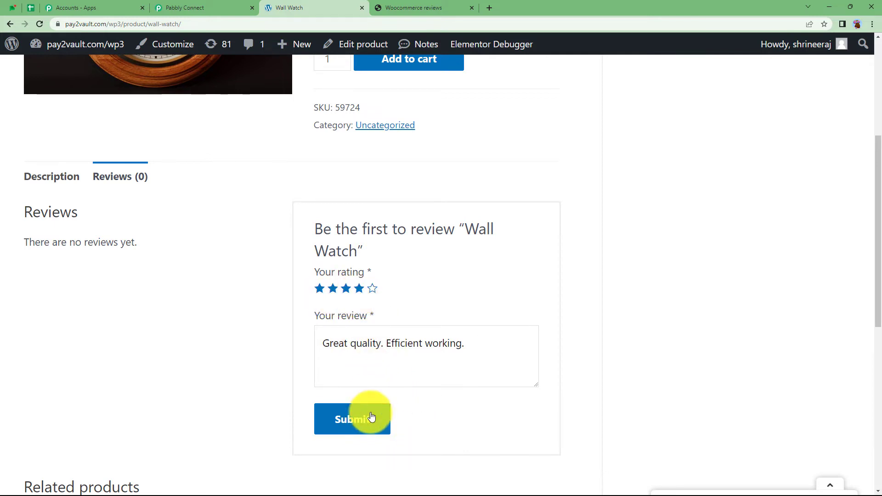
left_click(336, 419)
left_click(209, 6)
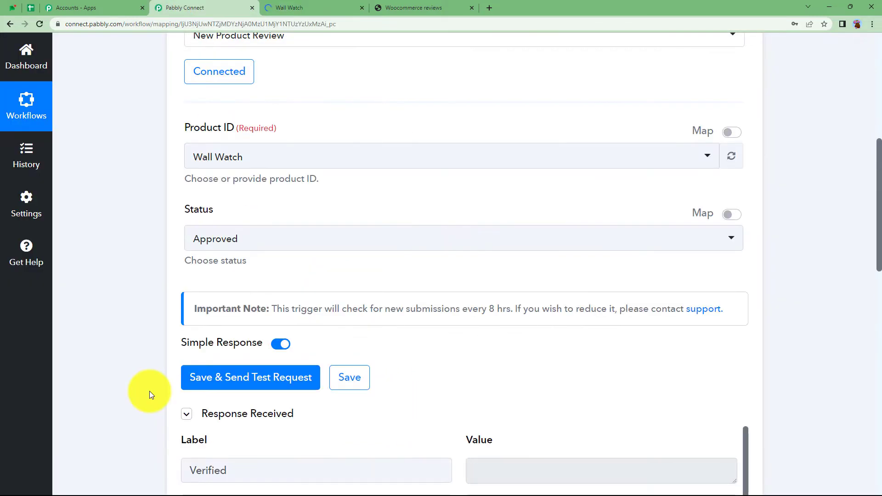
scroll(175, 402, "down", 4)
scroll(175, 404, "down", 1)
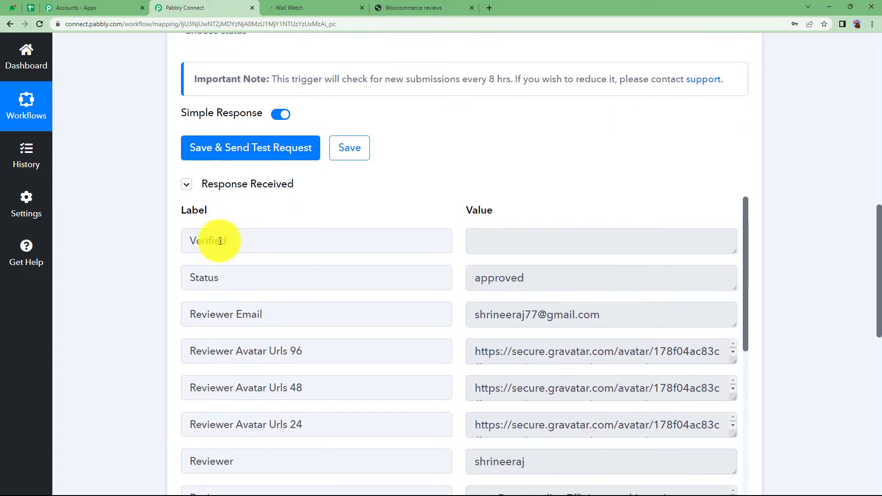
scroll(478, 285, "down", 4)
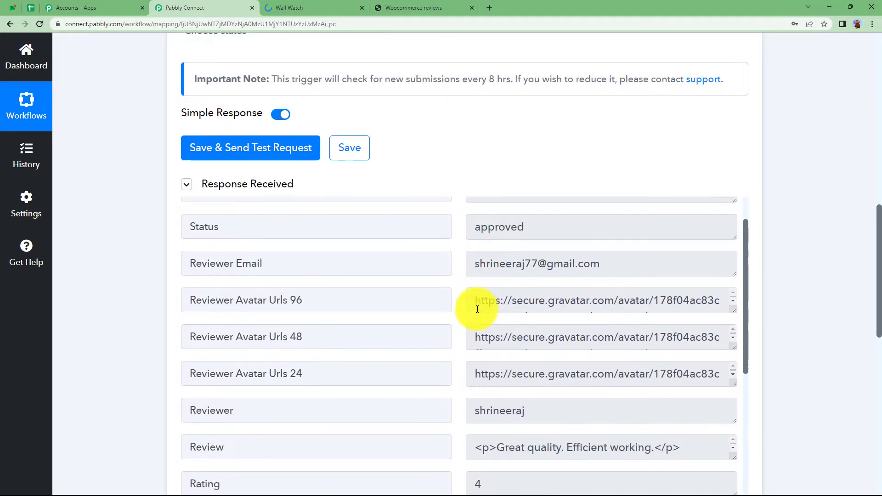
scroll(338, 260, "up", 1)
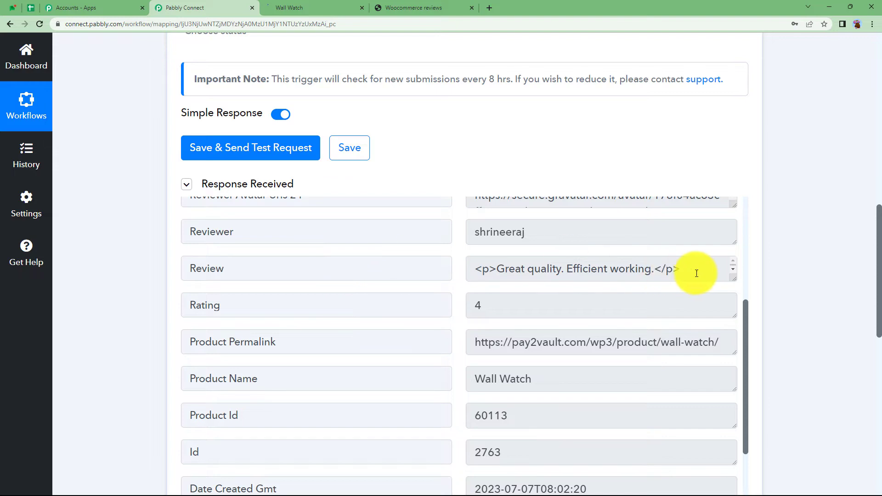
left_click_drag(697, 271, 459, 271)
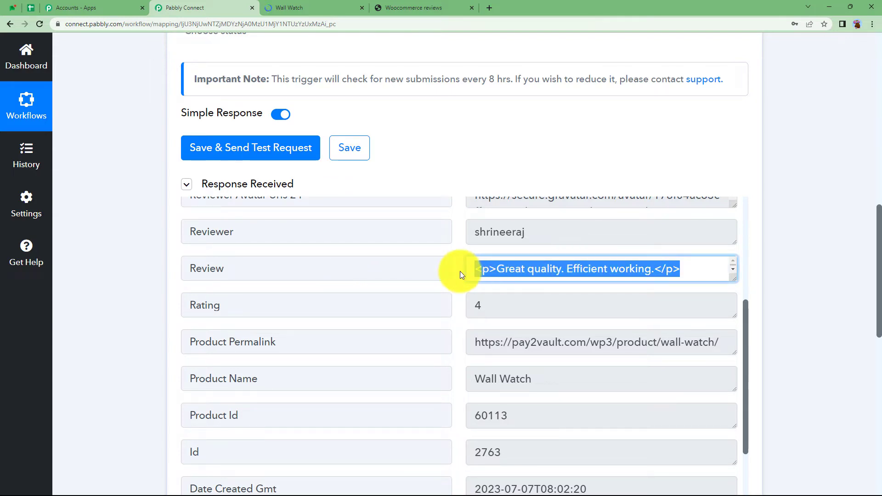
left_click_drag(515, 416, 446, 415)
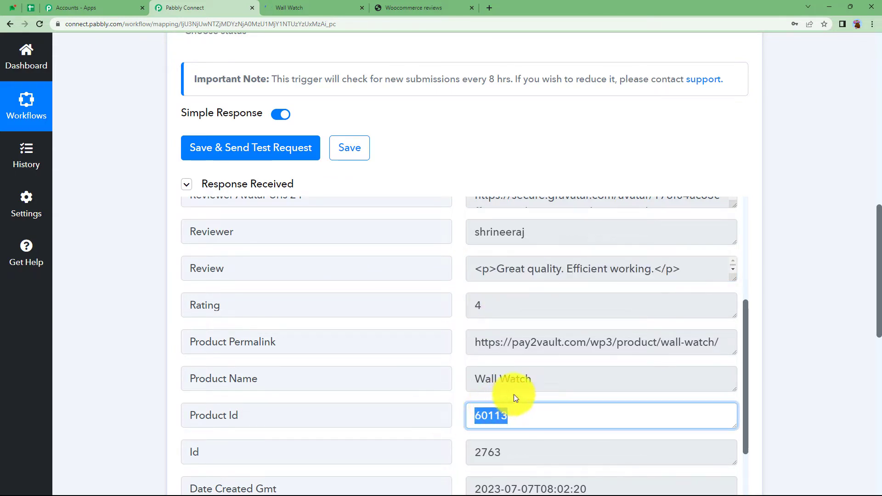
left_click_drag(574, 373, 462, 394)
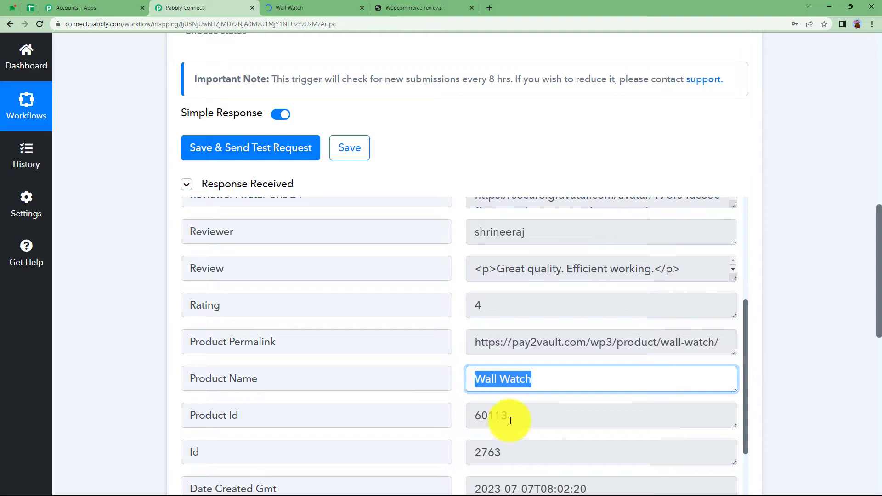
Enter the heading 'Product ID' in cell D1 of the Woocommerce reviews sheet.
left_click(457, 7)
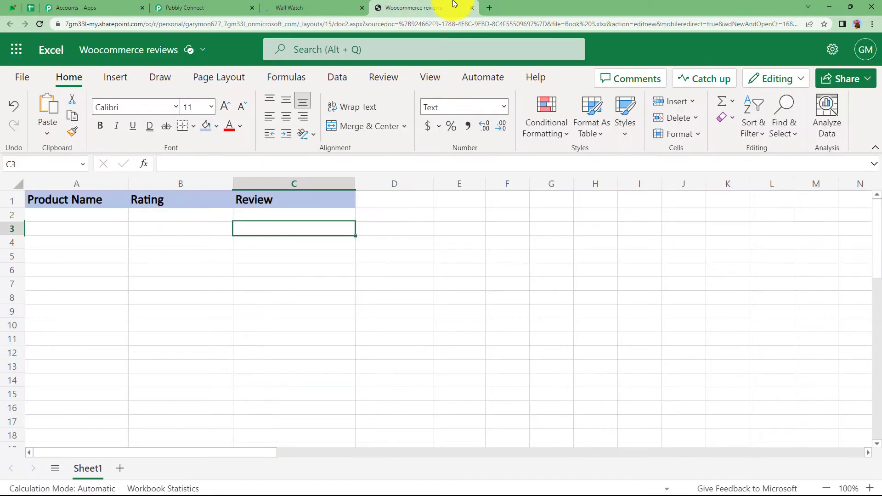
double_click(363, 199)
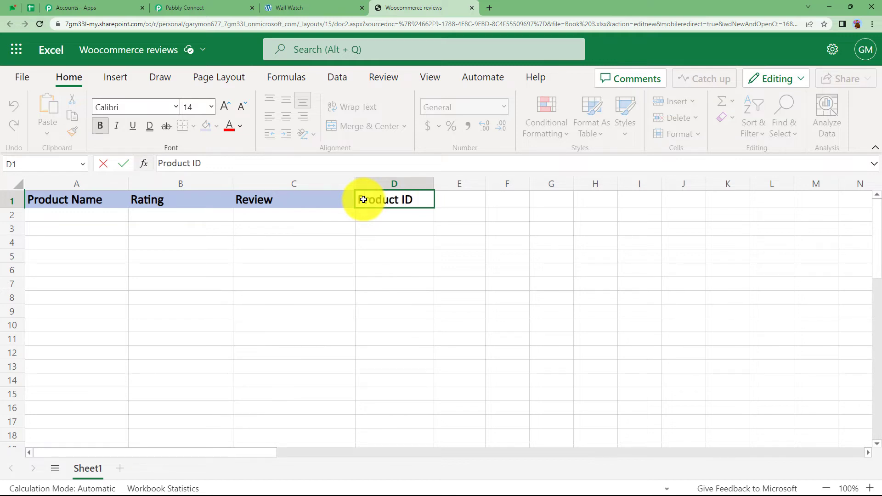
left_click(394, 220)
left_click(396, 199)
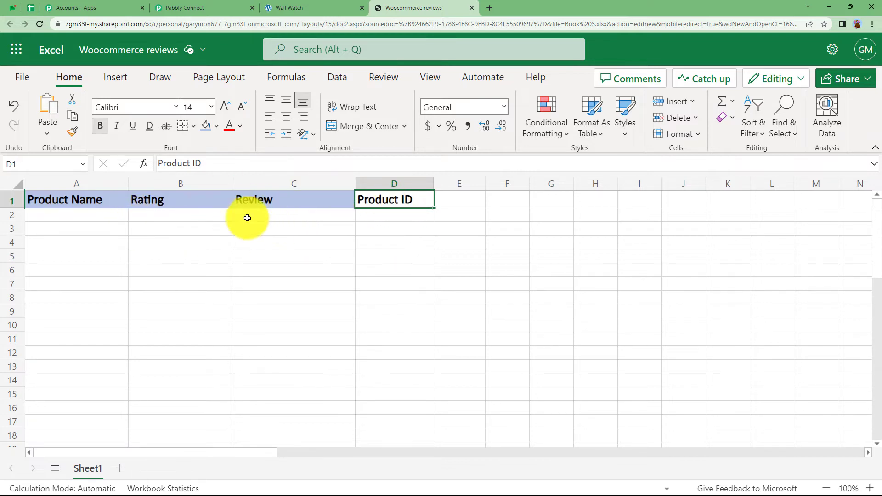
left_click(222, 6)
left_click(489, 413)
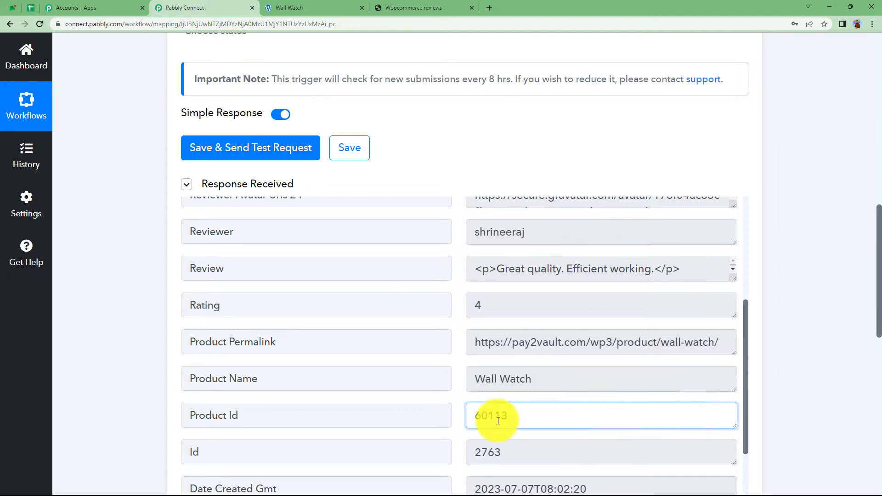
left_click(536, 376)
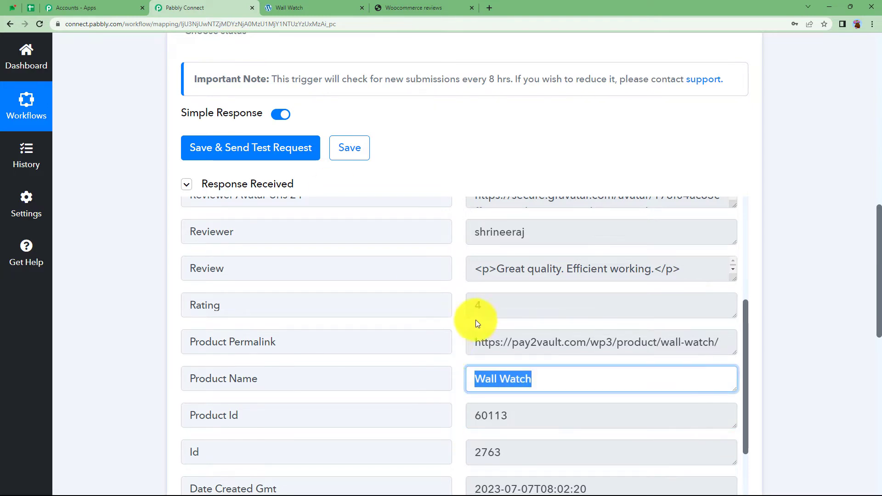
left_click(481, 307)
left_click_drag(717, 269, 423, 239)
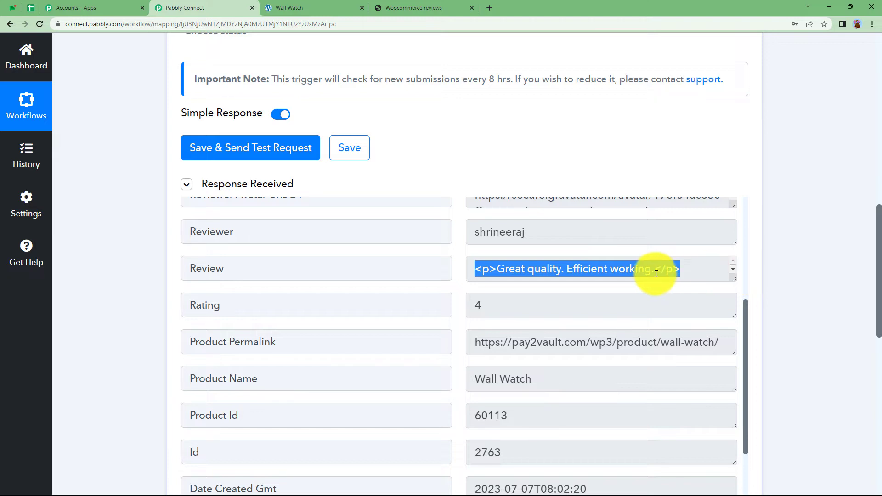
scroll(103, 249, "up", 9)
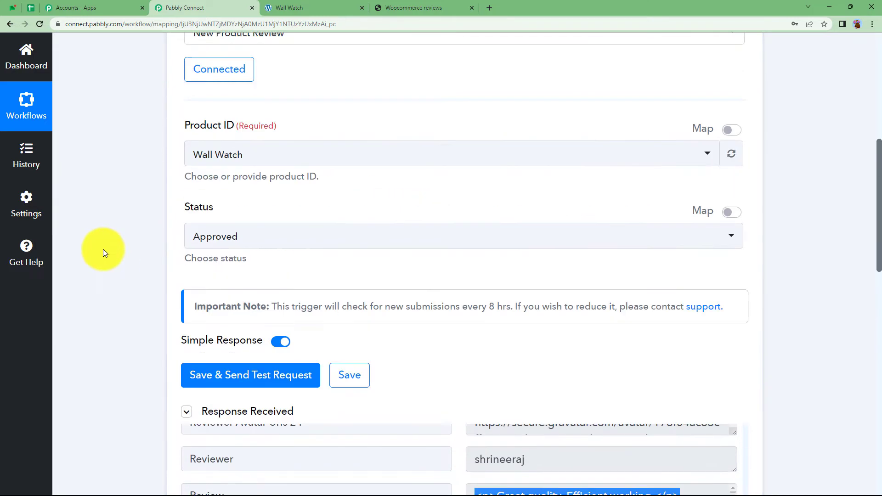
Add and connect a Text Formatter step with the Text Parser event before the Excel action.
left_click(304, 90)
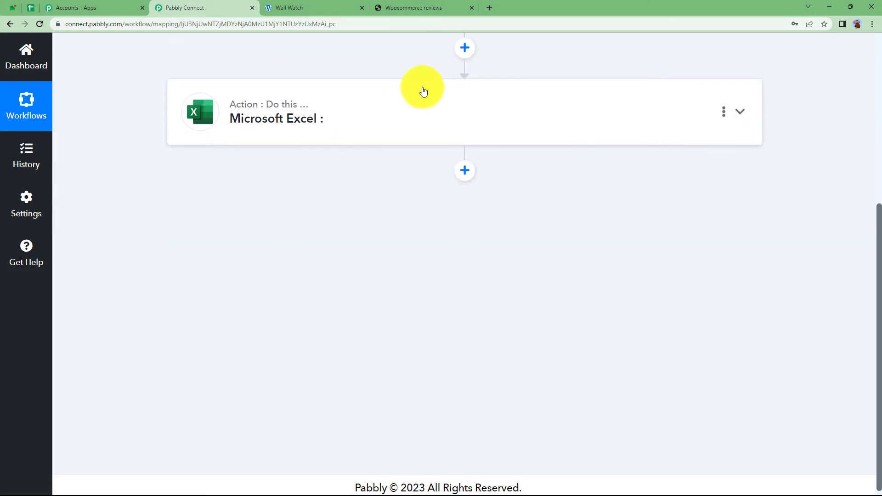
left_click(463, 49)
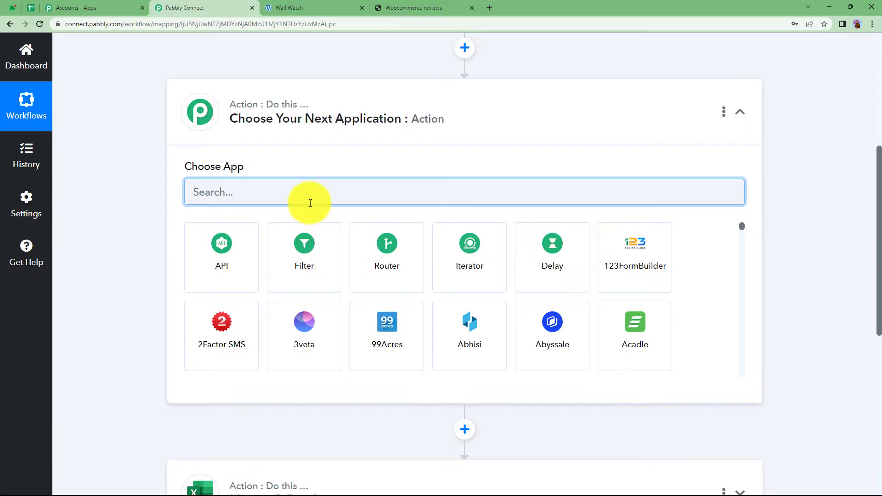
type("TEXT")
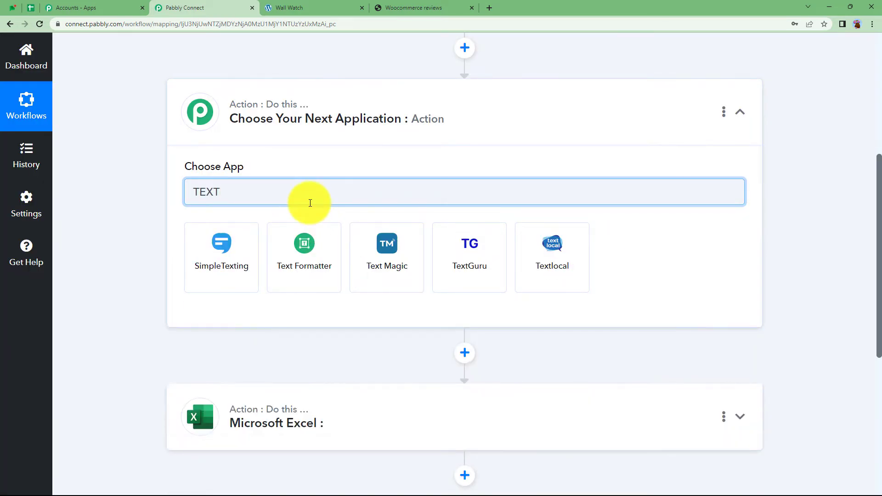
left_click(309, 243)
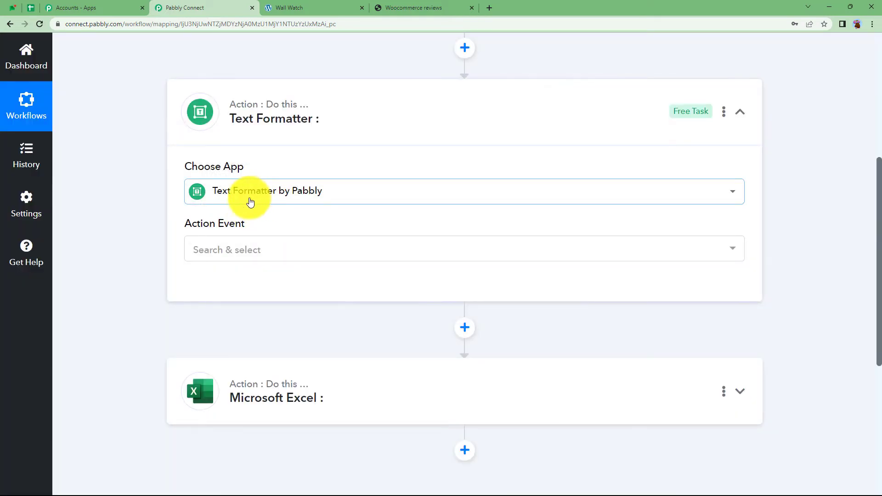
left_click(252, 250)
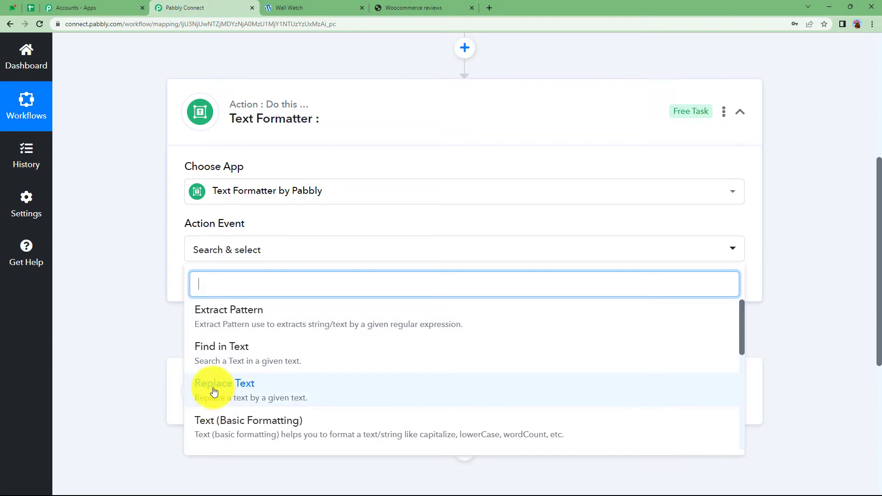
scroll(214, 392, "down", 2)
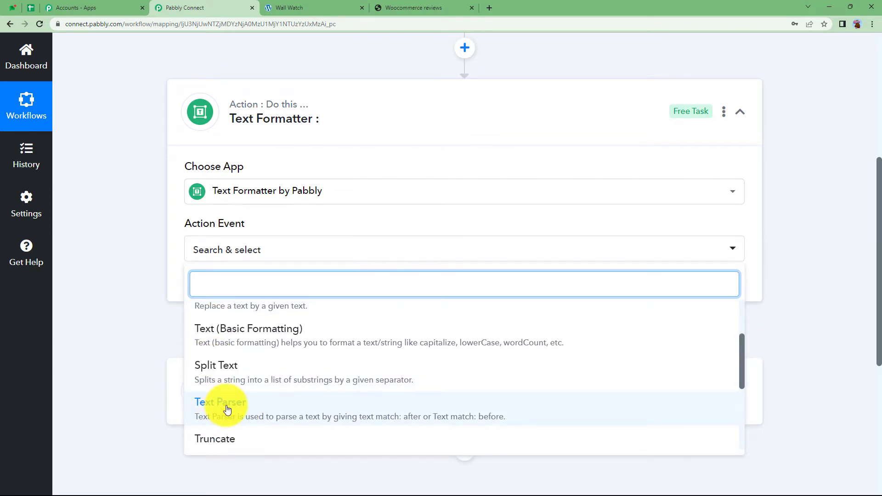
left_click(227, 409)
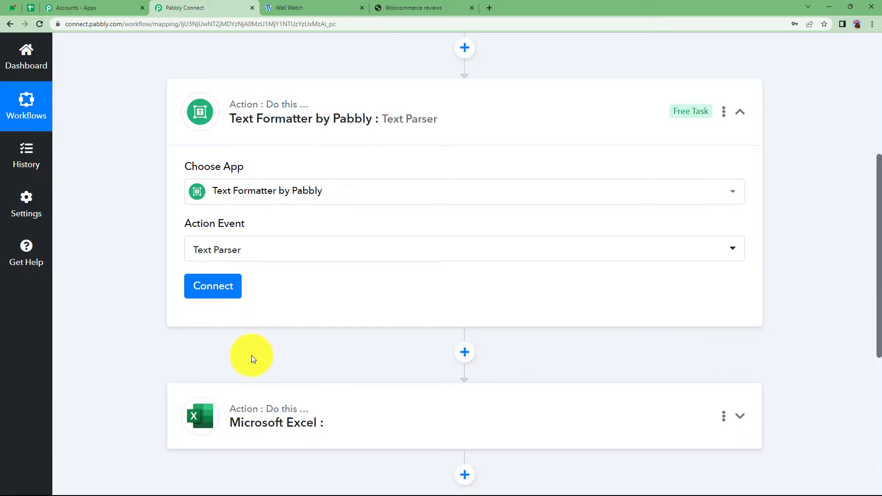
left_click(230, 300)
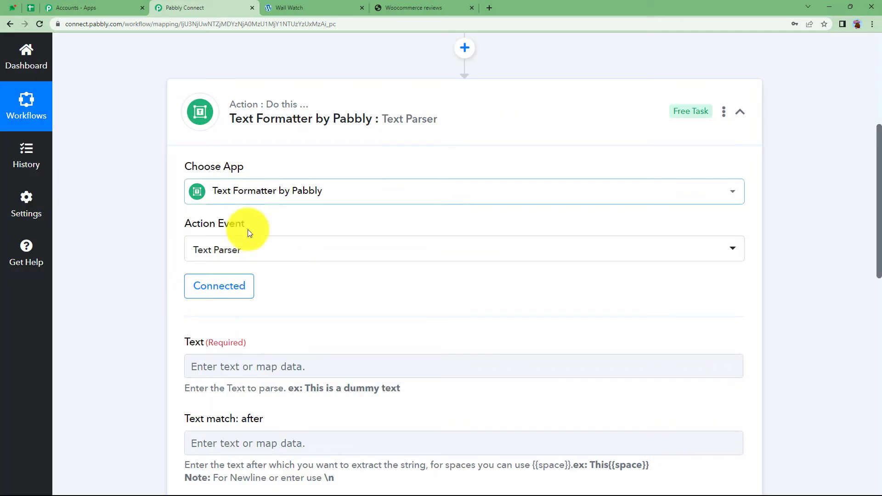
Map the trigger's review text into the Text Parser's Text field.
scroll(227, 317, "down", 2)
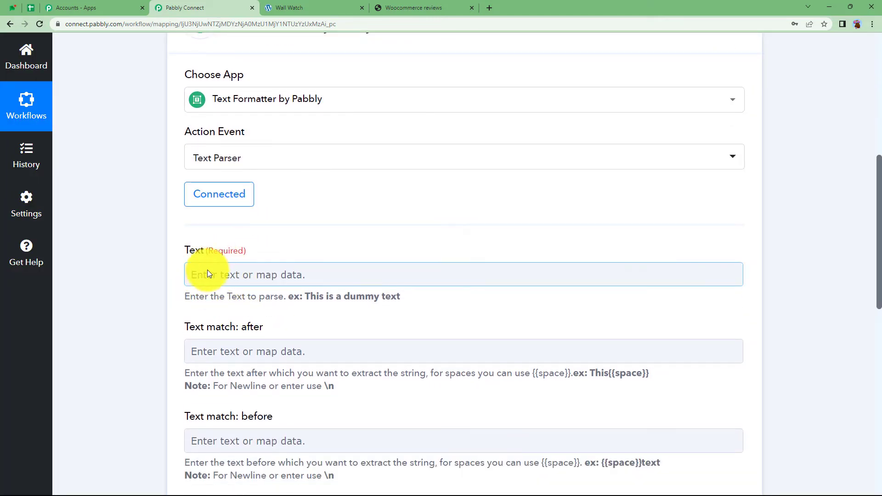
left_click(220, 279)
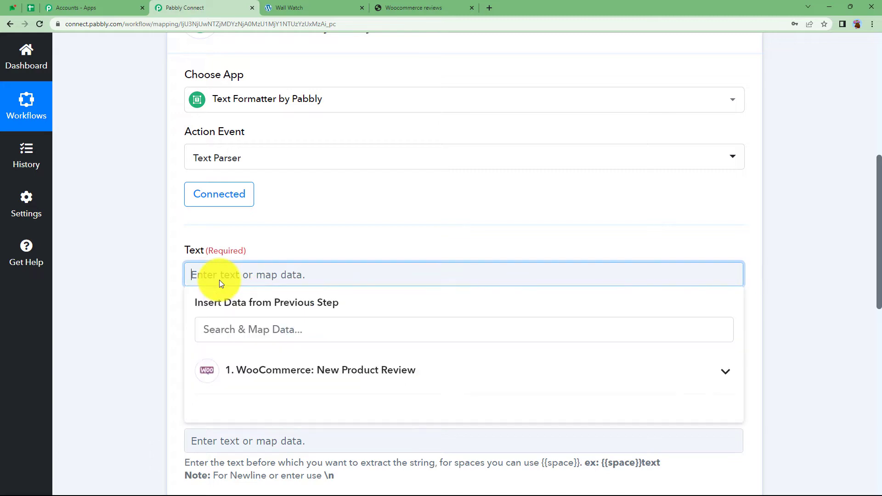
left_click(261, 329)
type("GREA")
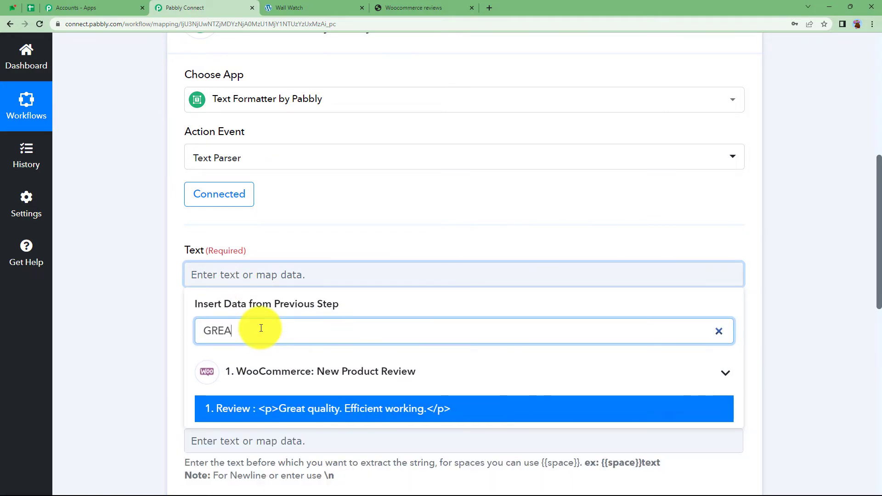
left_click(270, 414)
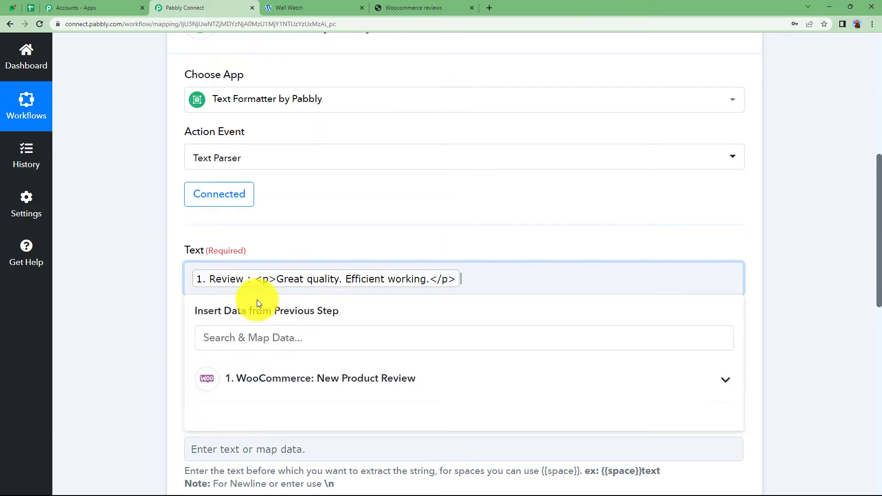
left_click(165, 316)
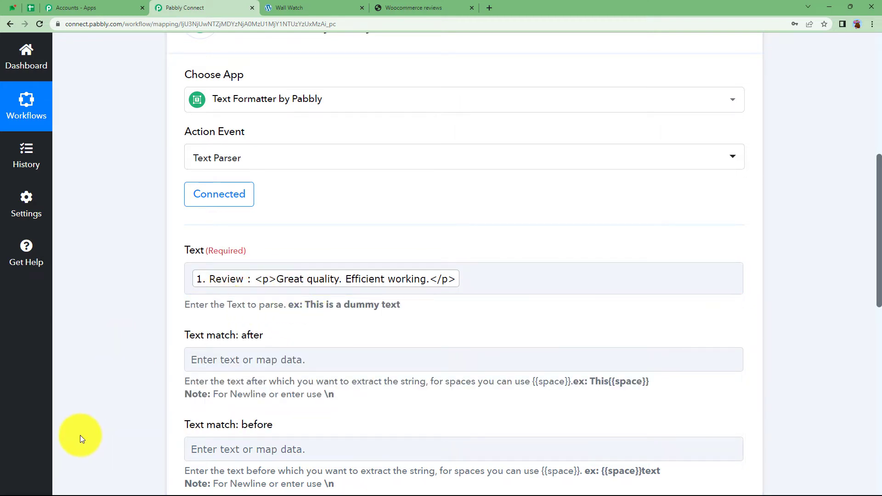
scroll(80, 435, "up", 7)
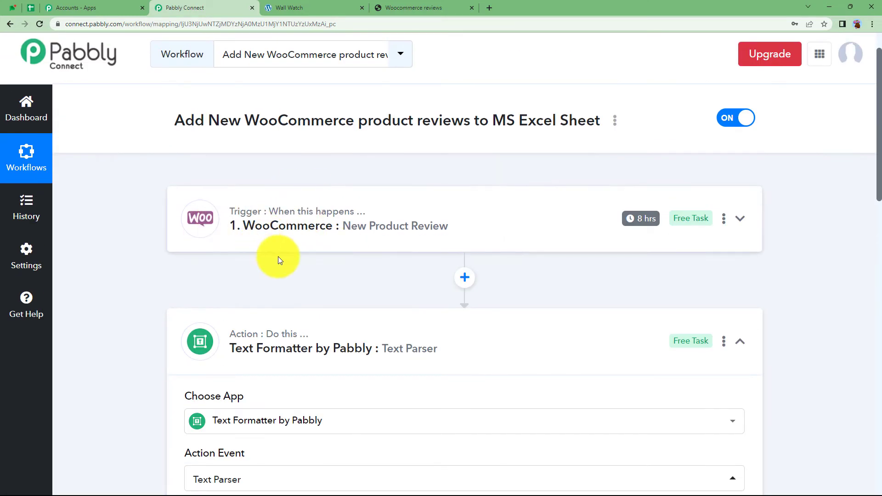
scroll(278, 257, "down", 6)
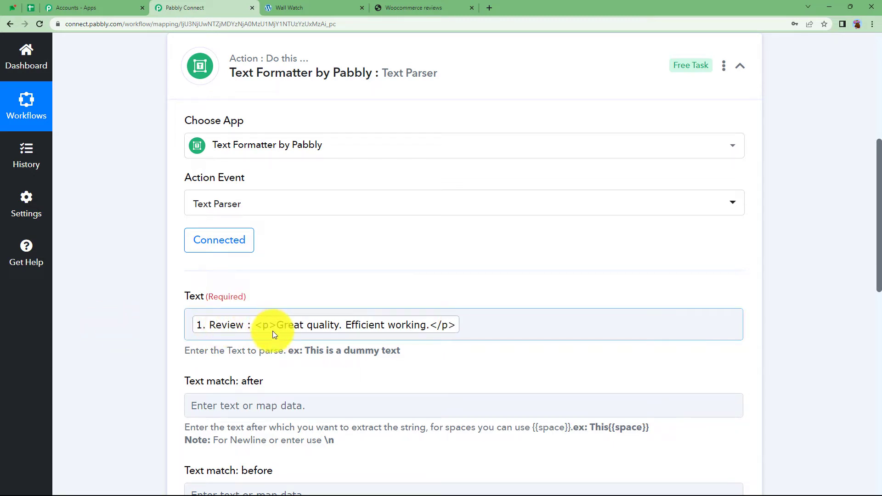
scroll(268, 330, "down", 2)
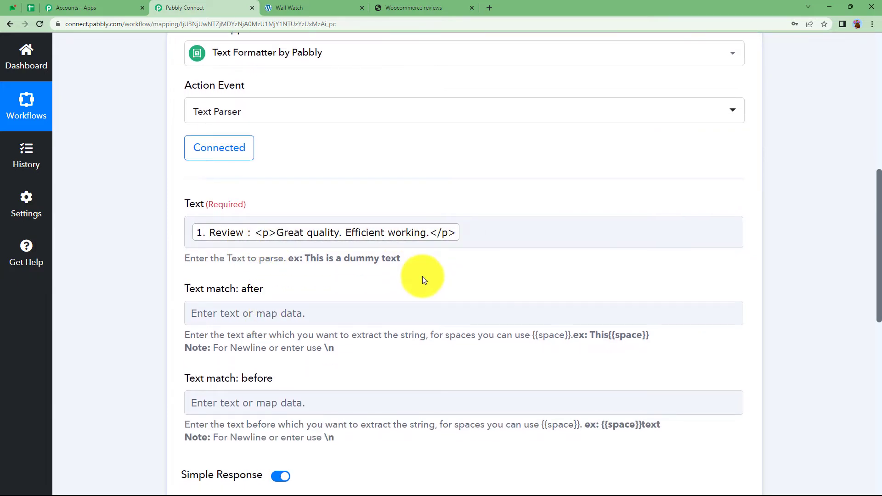
scroll(416, 319, "down", 5)
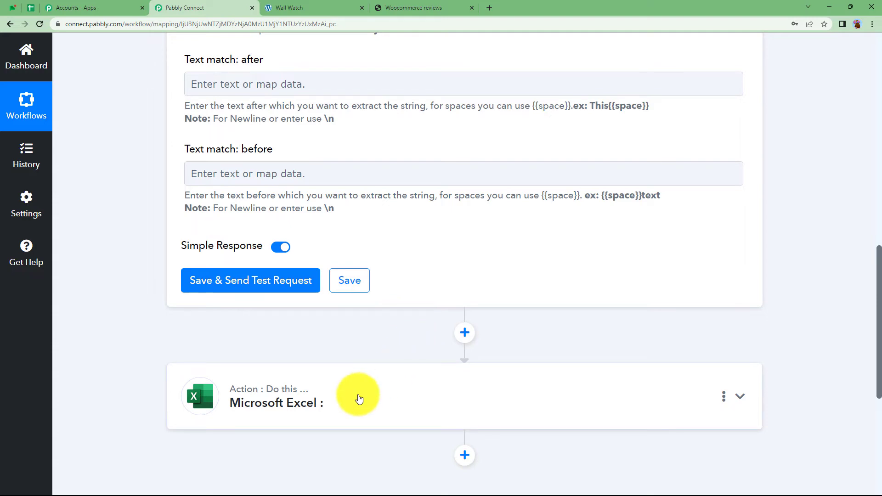
scroll(353, 387, "up", 5)
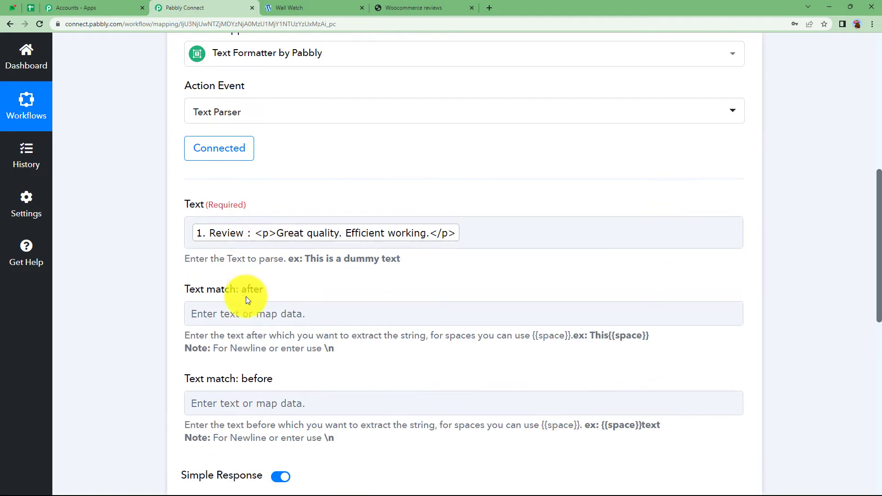
Set the match delimiters to <p> and </p> and check the result 'Great quality. Efficient working.'.
left_click(238, 314)
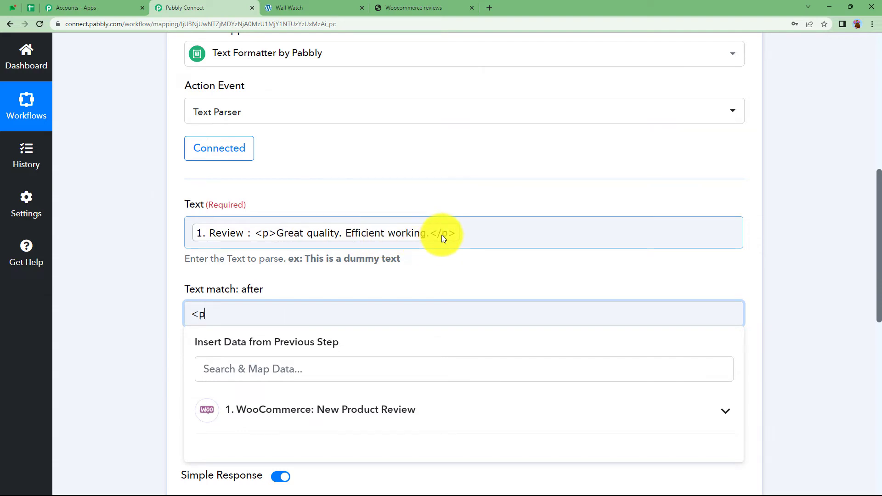
left_click(116, 347)
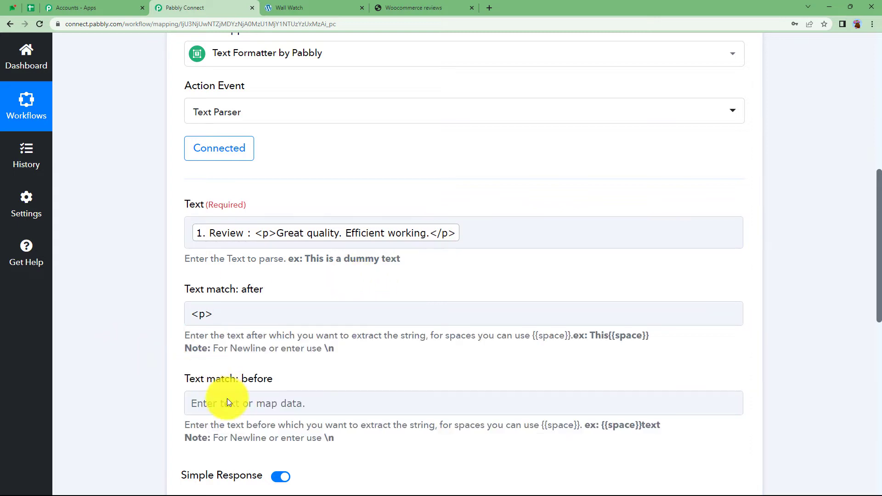
left_click(227, 408)
type("</p>")
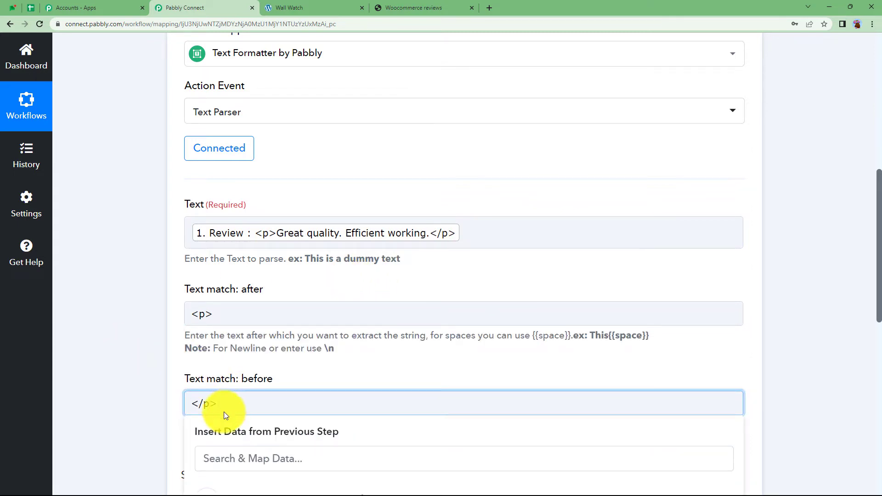
left_click(148, 365)
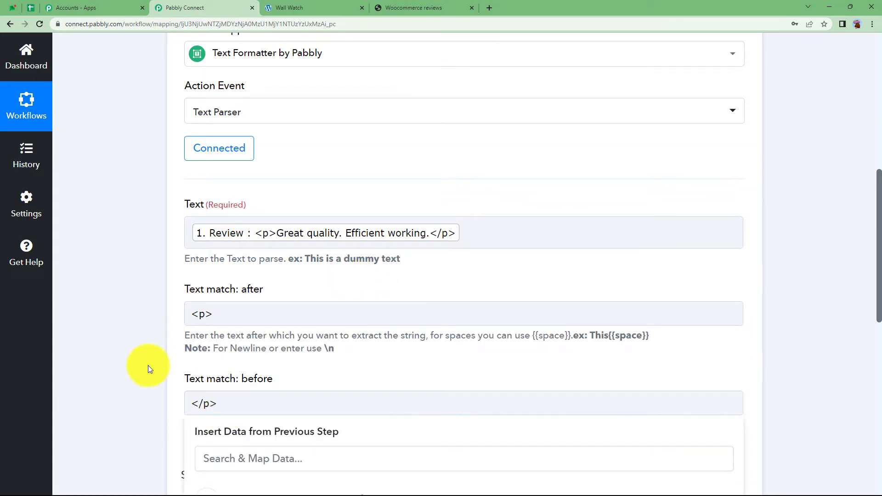
scroll(179, 391, "down", 2)
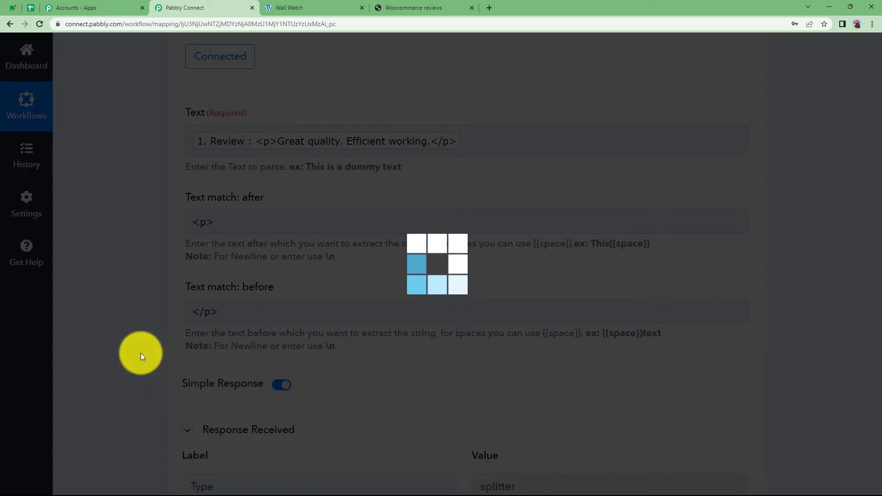
scroll(141, 353, "down", 3)
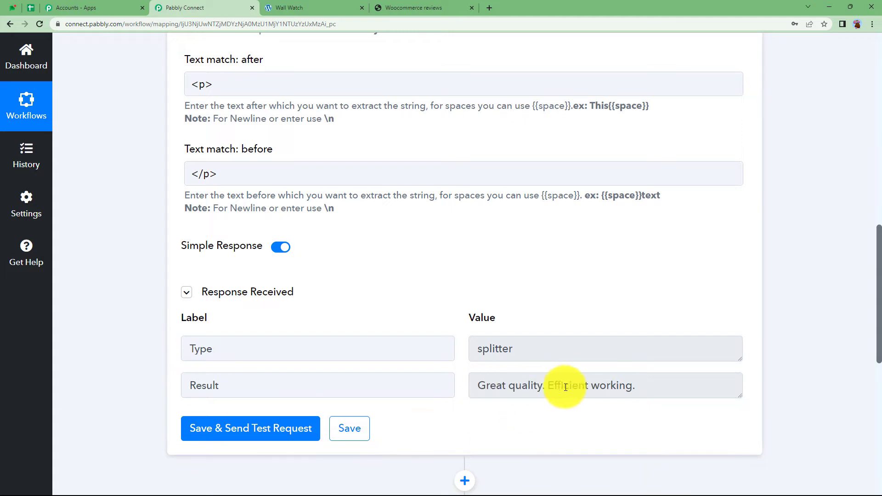
left_click_drag(680, 388, 543, 387)
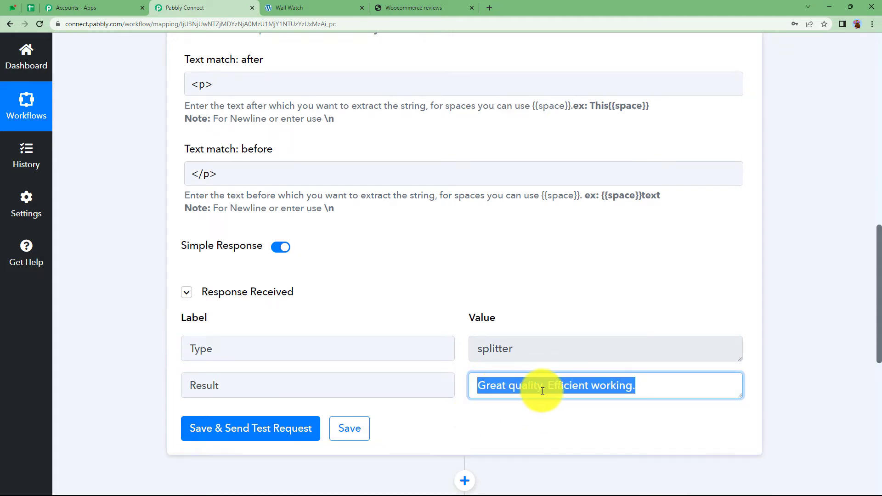
scroll(459, 304, "up", 6)
scroll(459, 305, "up", 3)
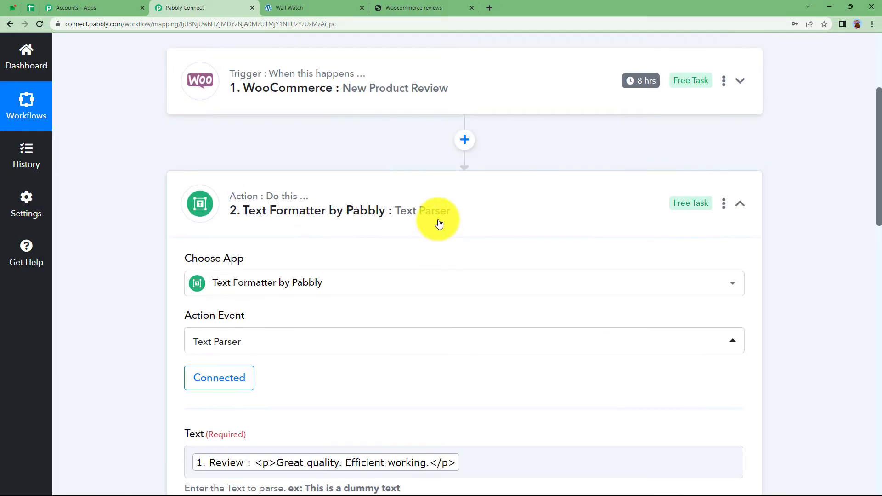
Choose Add Row To Worksheet as the Microsoft Excel step's action event.
left_click(437, 220)
left_click(327, 136)
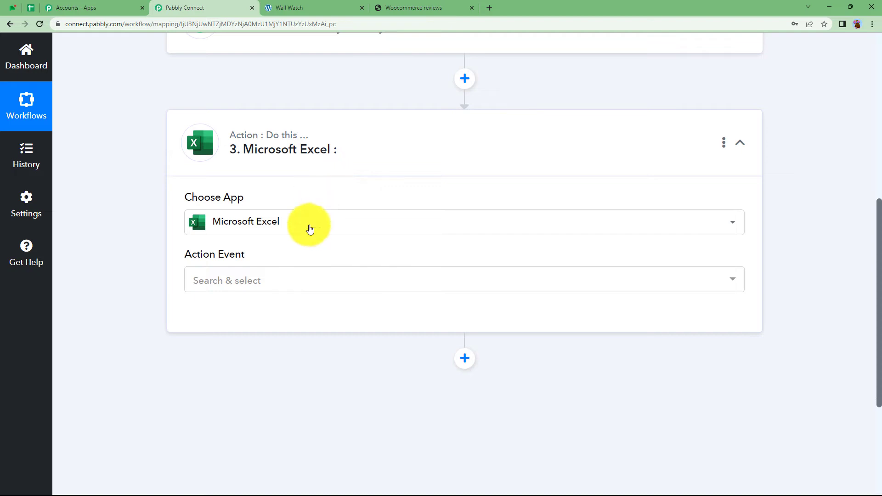
left_click(436, 6)
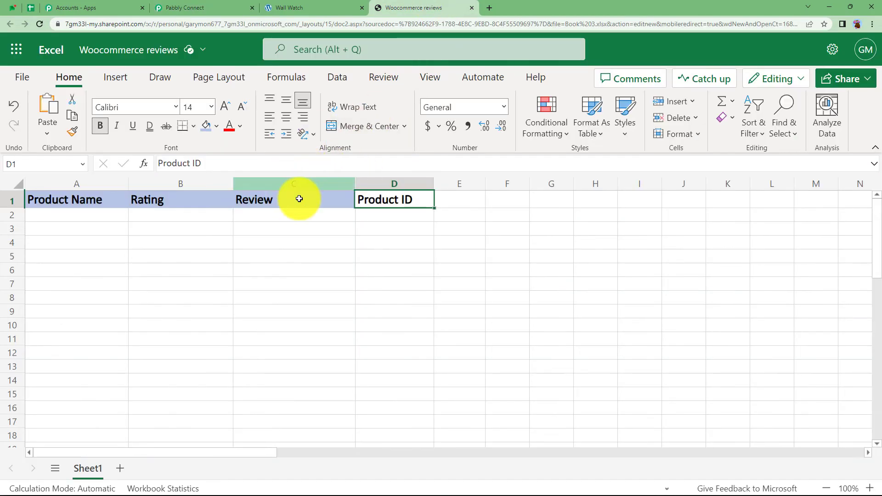
left_click(329, 213)
left_click(228, 7)
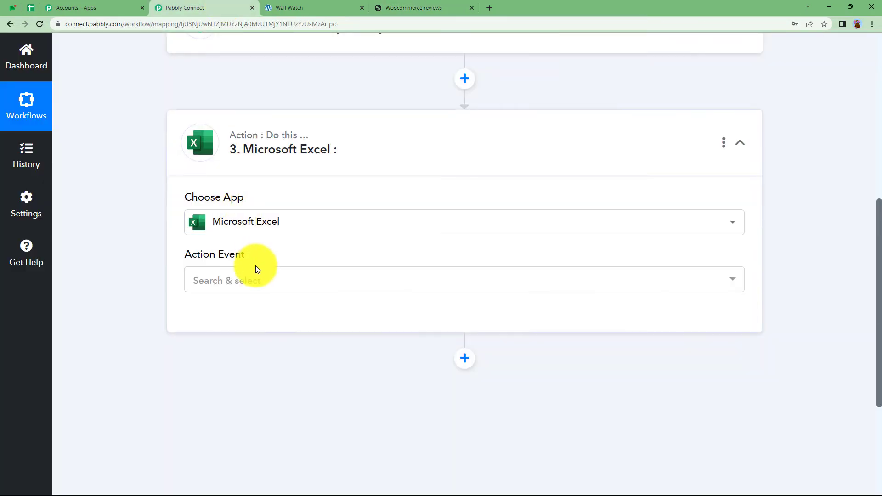
left_click(250, 280)
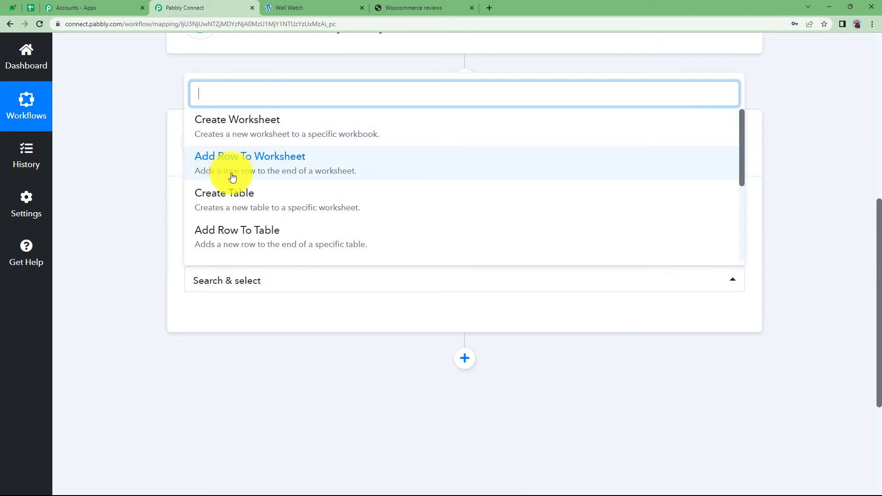
left_click(348, 166)
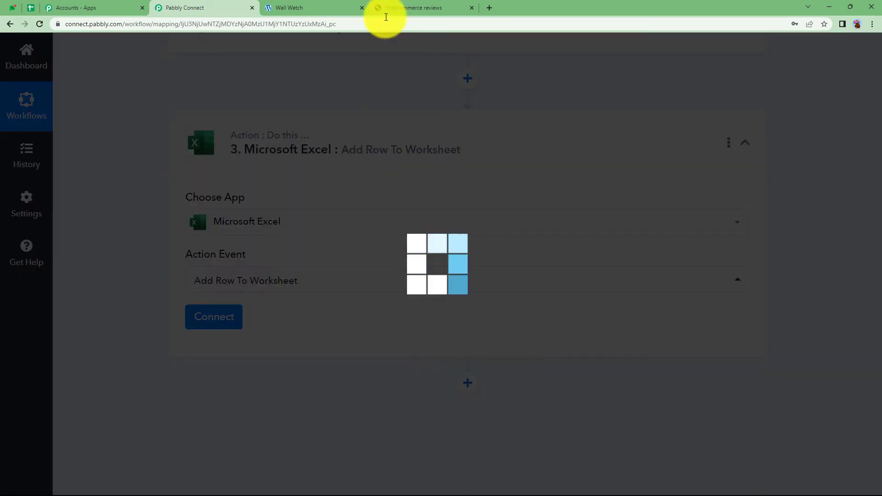
left_click(386, 10)
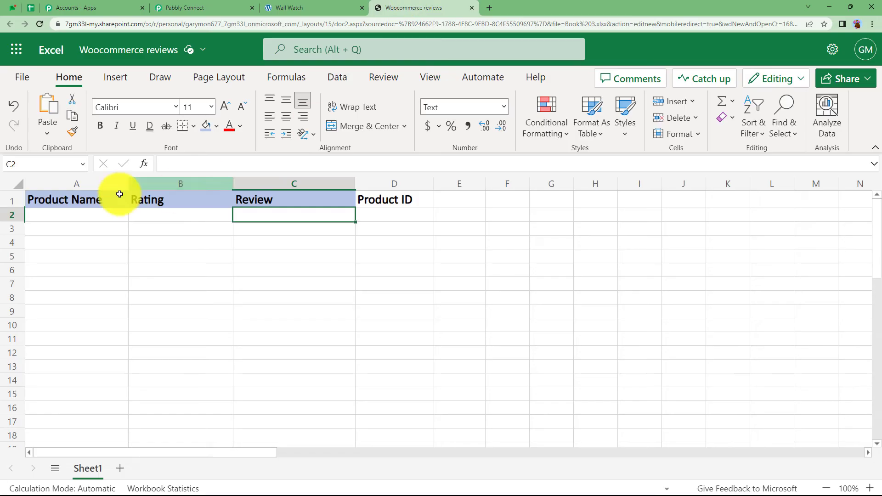
left_click(56, 216)
Create a new Microsoft Excel connection, granting organization consent and accepting permissions.
left_click(219, 3)
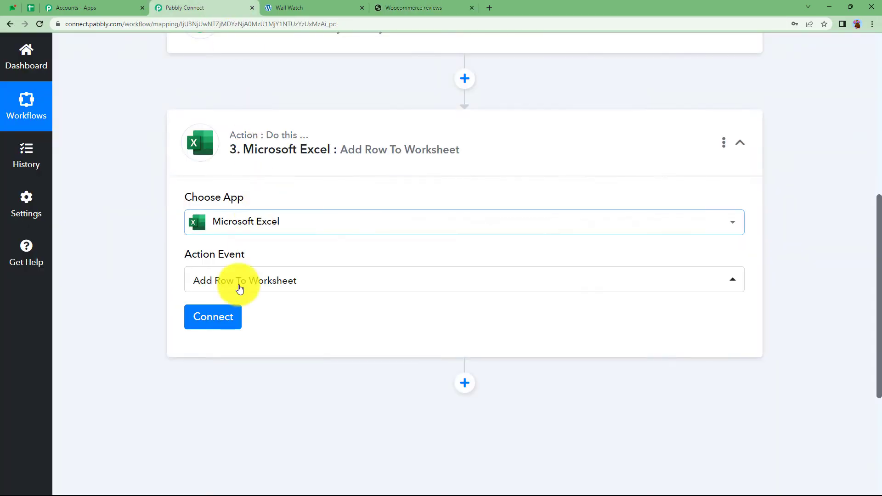
left_click(226, 316)
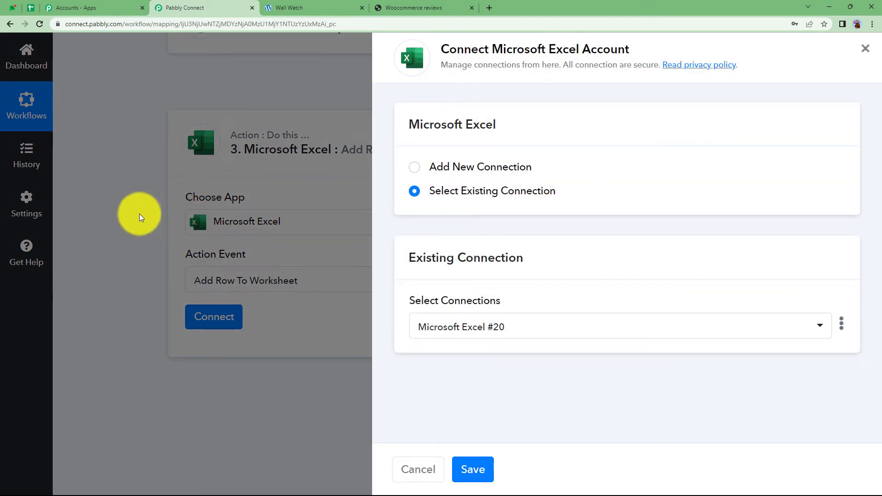
left_click(404, 7)
left_click(198, 6)
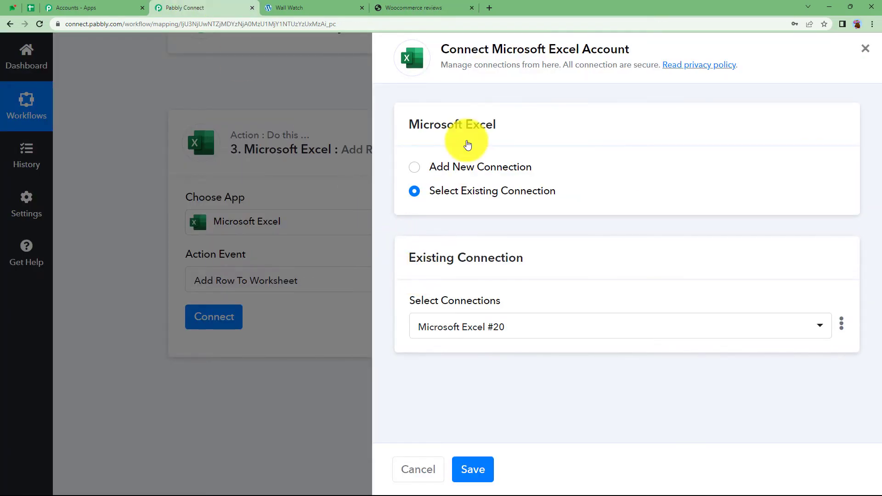
left_click(464, 167)
left_click(465, 316)
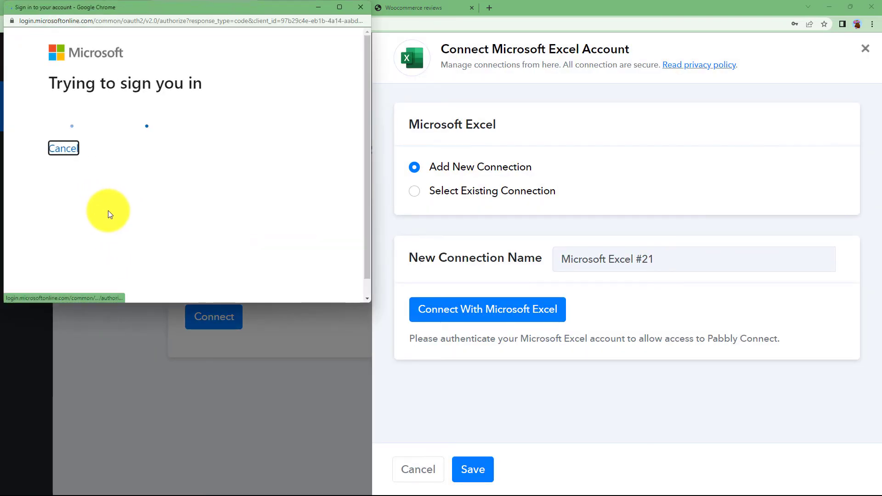
left_click(98, 134)
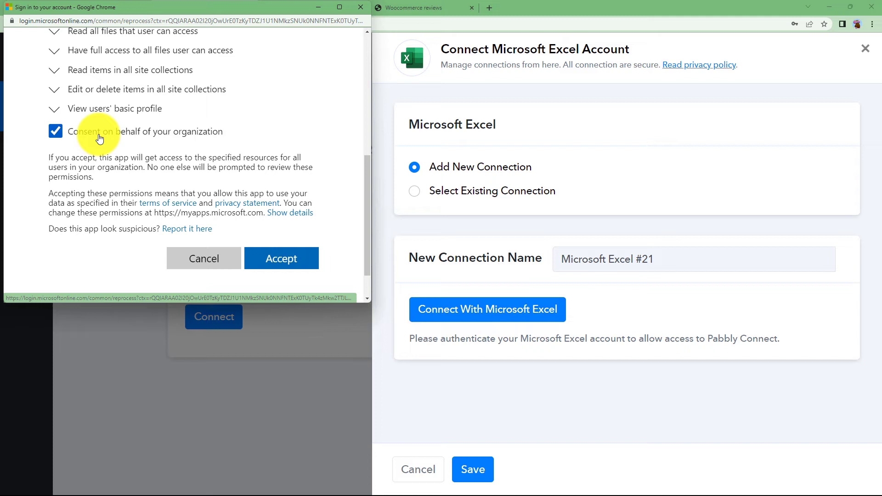
left_click(294, 263)
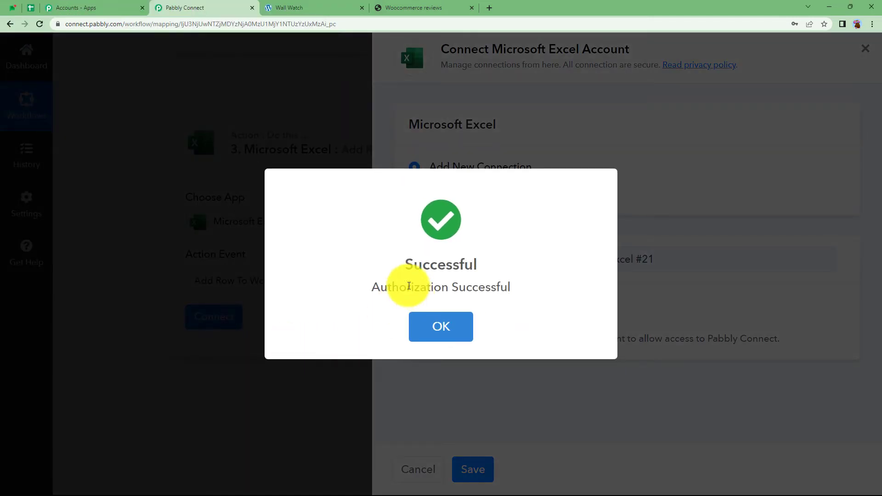
left_click(430, 317)
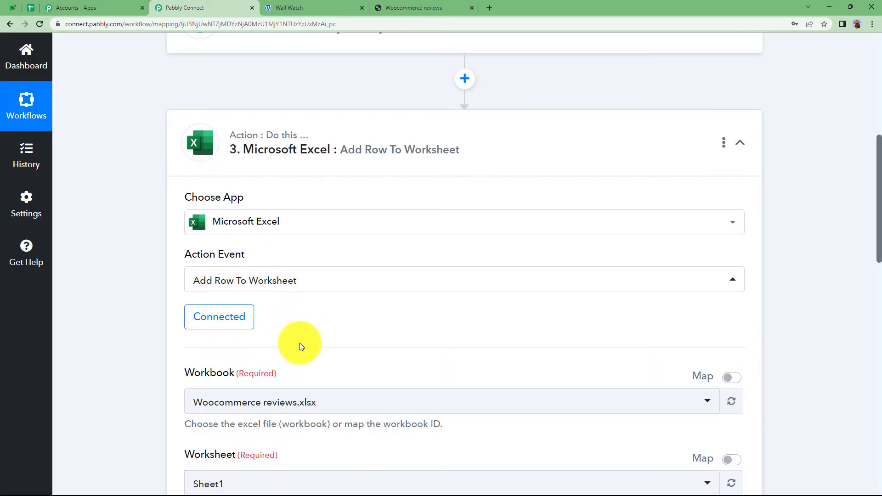
Confirm the Excel step's workbook is Woocommerce reviews.xlsx, leaving it unchanged.
scroll(300, 343, "down", 2)
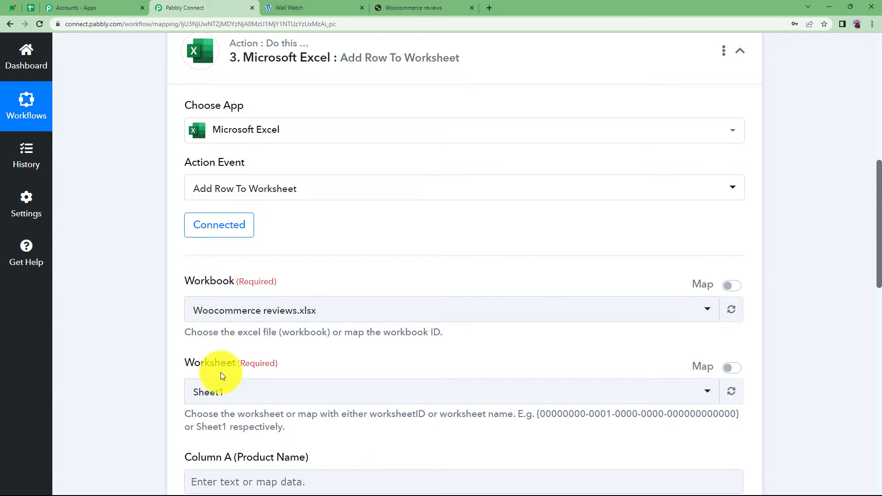
left_click(462, 7)
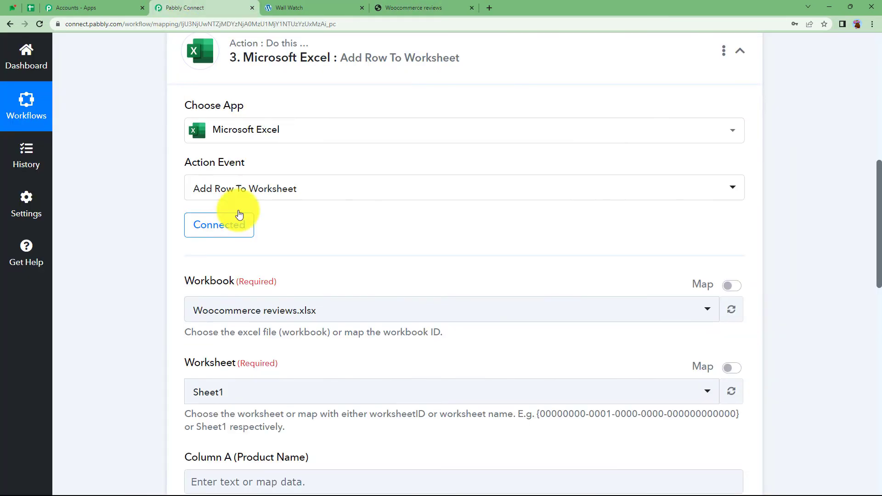
left_click(171, 7)
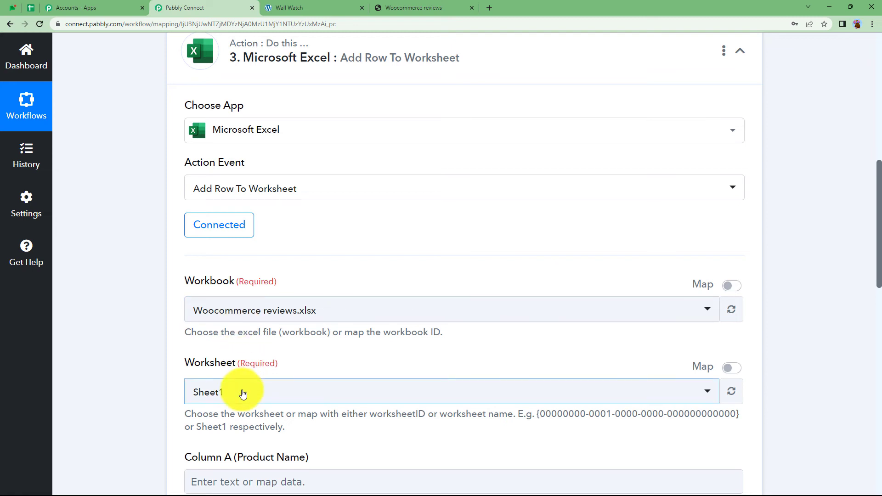
left_click(267, 317)
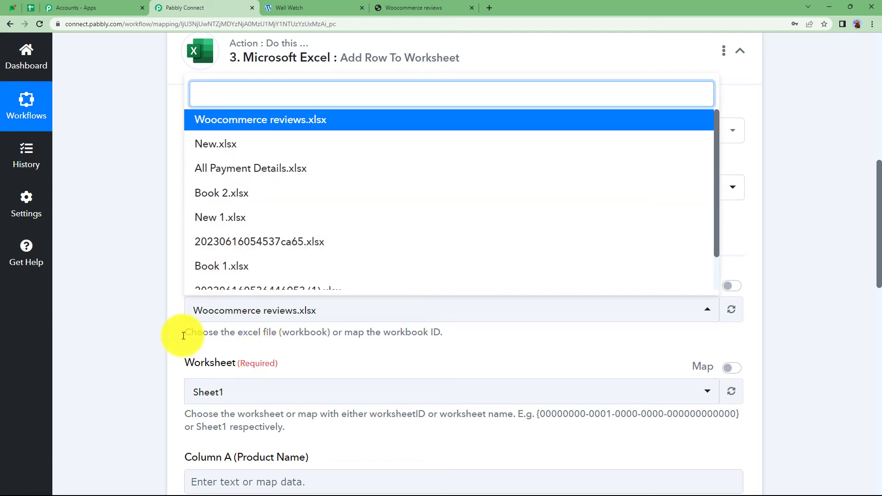
left_click(172, 344)
Compare the Column A–D fields with the sheet headers and open data for Column A.
scroll(233, 205, "down", 3)
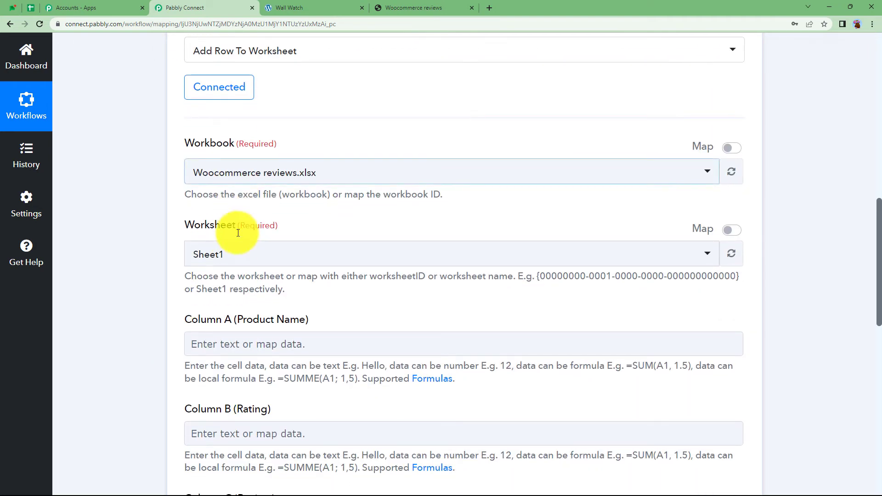
scroll(233, 280, "down", 2)
scroll(233, 280, "down", 2)
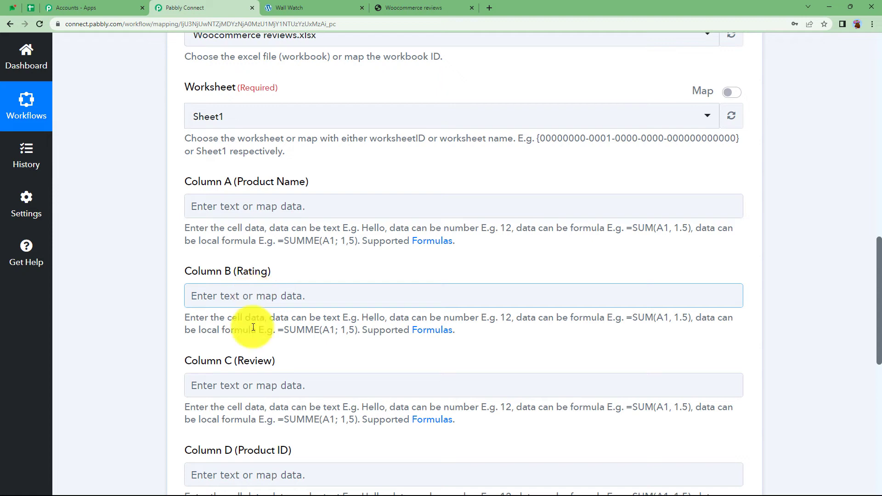
scroll(246, 382, "down", 2)
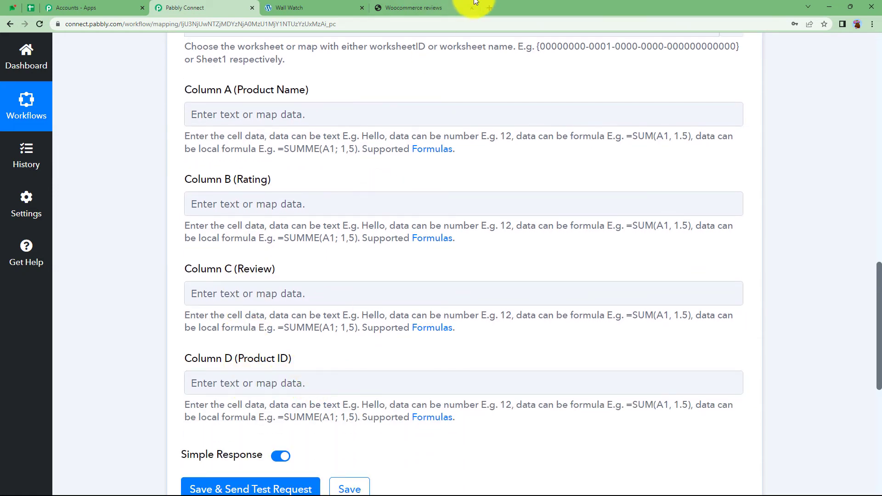
left_click(438, 4)
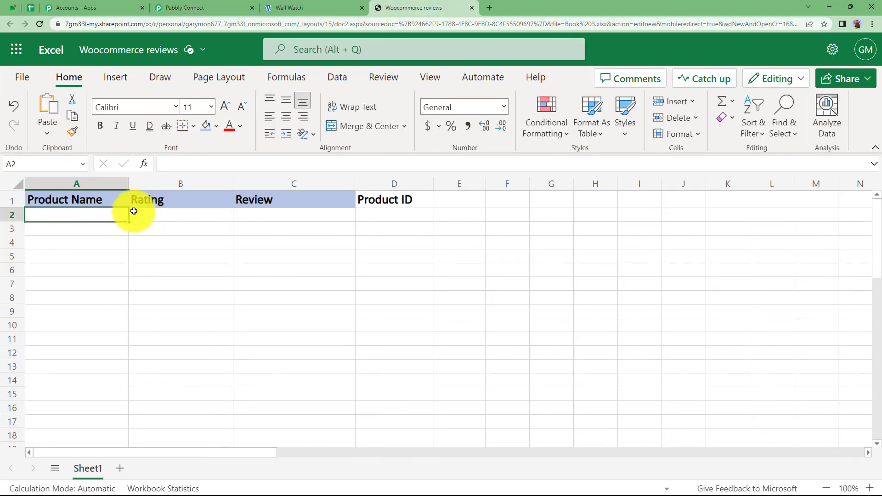
left_click(223, 7)
scroll(222, 214, "up", 4)
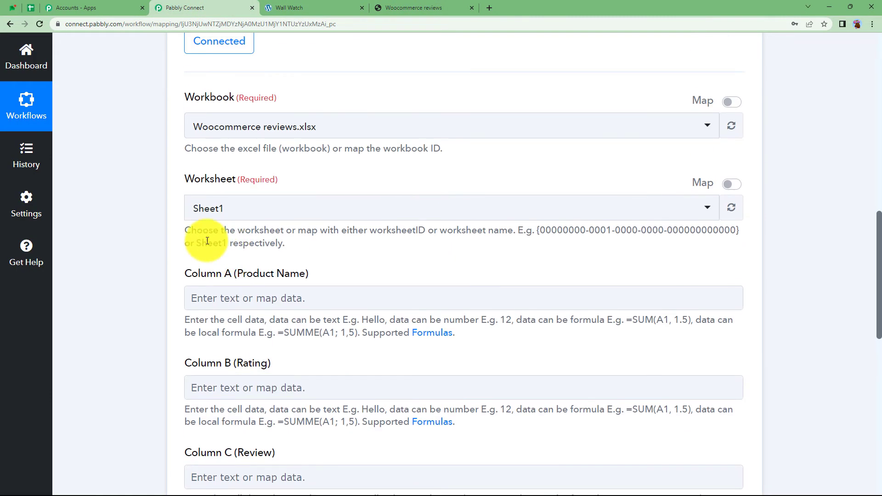
left_click(240, 300)
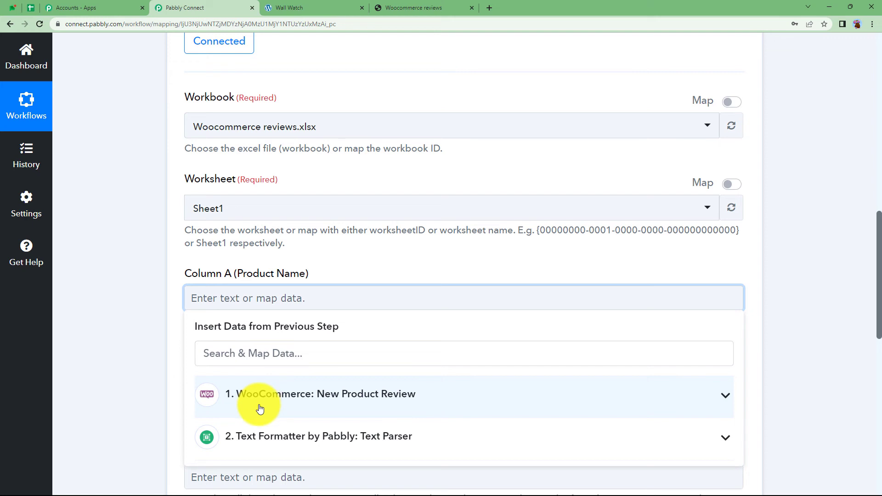
Map Product Name (Wall Watch) into Column A and Rating (4) into Column B.
left_click(256, 351)
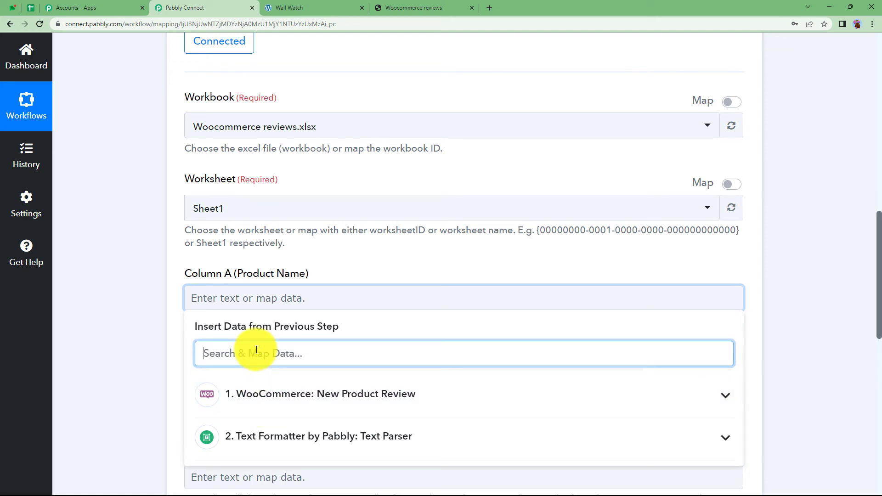
type("wall")
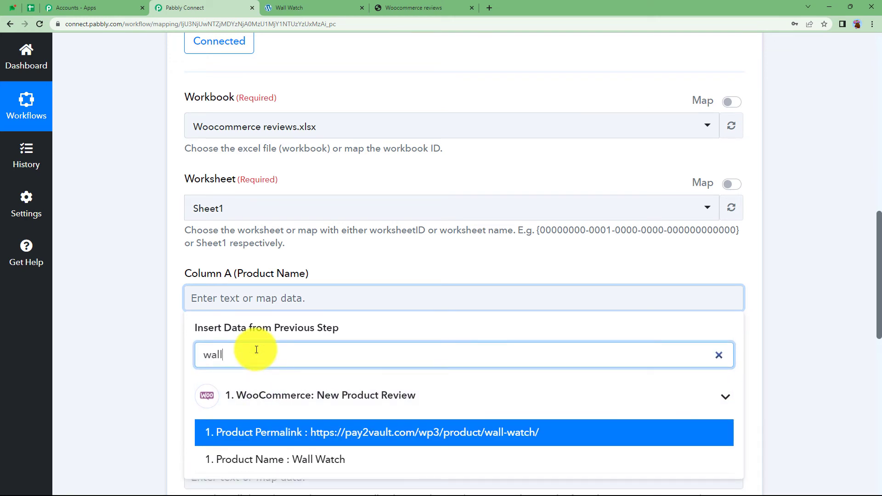
left_click(281, 460)
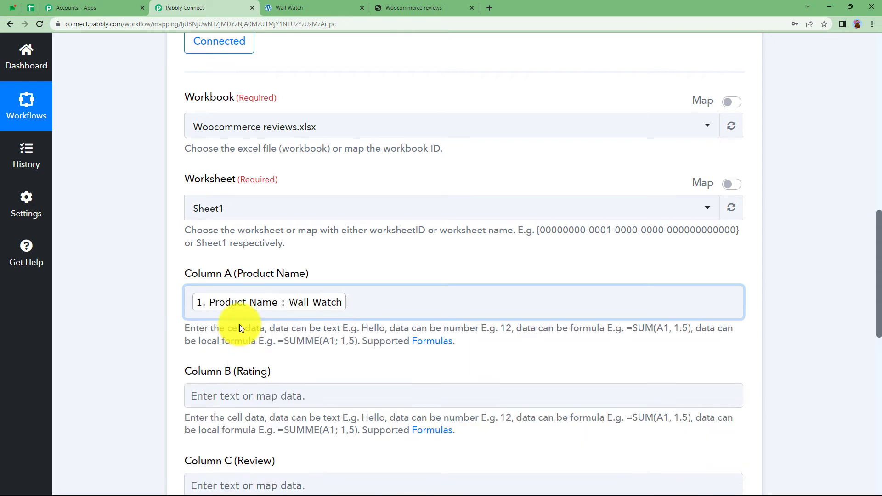
left_click(162, 319)
left_click(221, 395)
scroll(210, 402, "down", 1)
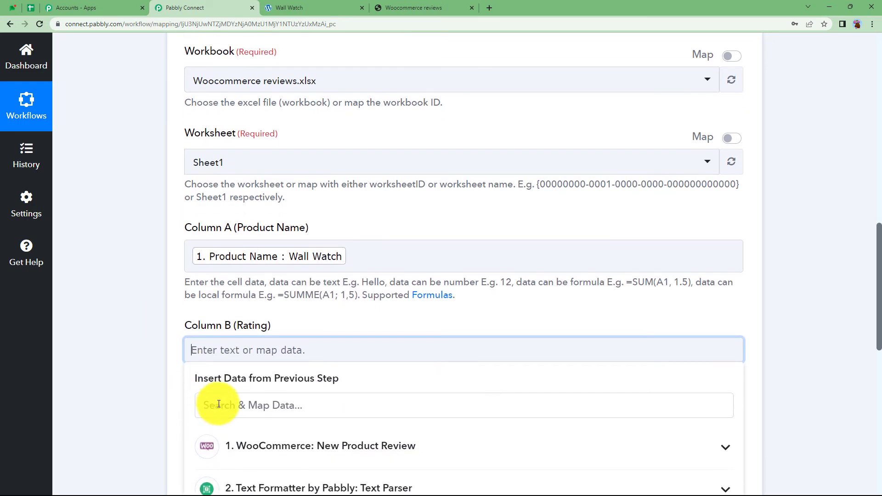
left_click(221, 407)
type("4")
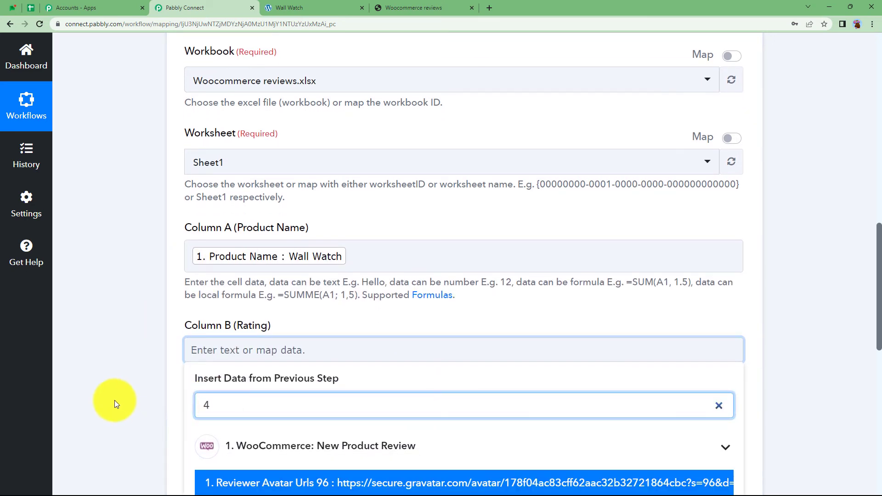
scroll(115, 401, "down", 2)
scroll(235, 436, "down", 1)
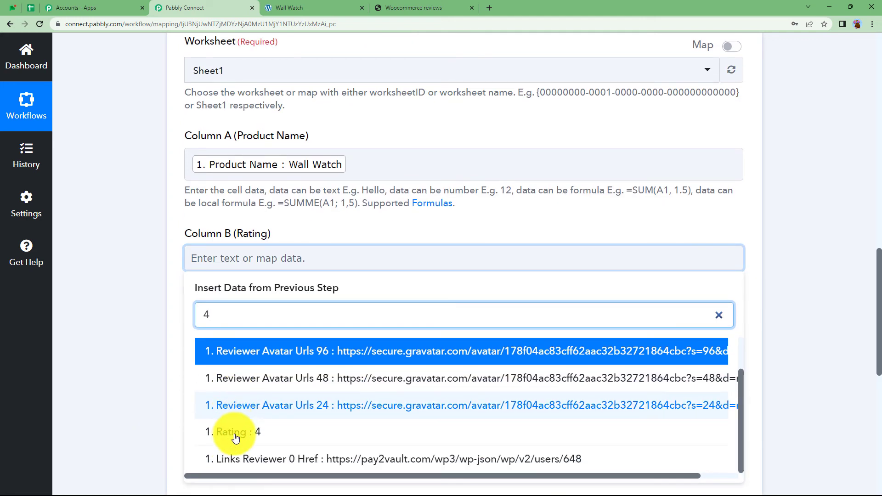
left_click(245, 435)
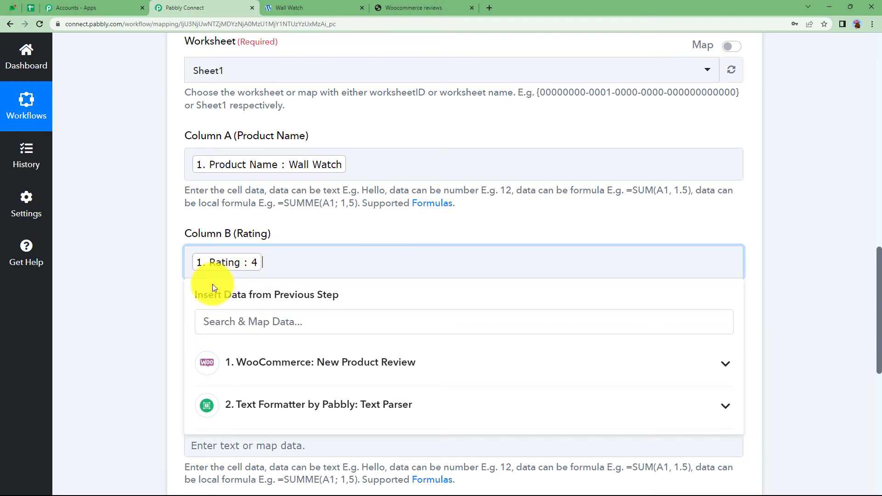
left_click(169, 310)
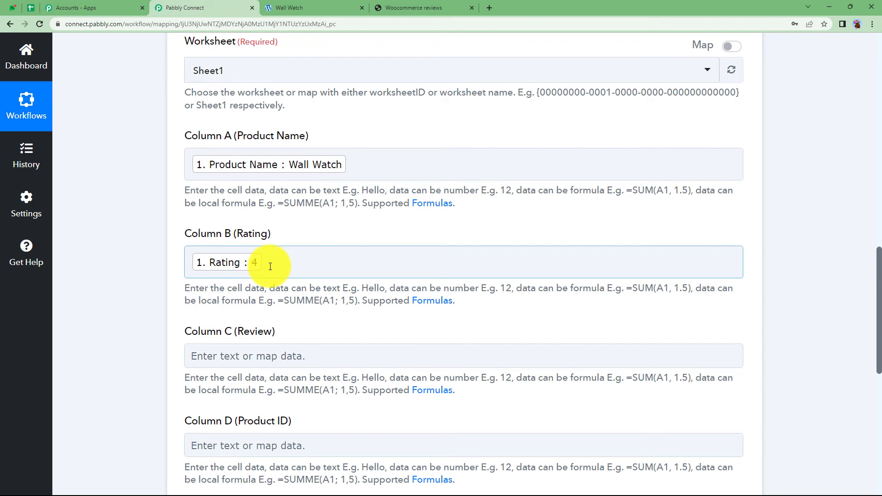
Map the Text Parser Result into Column C and Product Id (60113) into Column D.
left_click(215, 355)
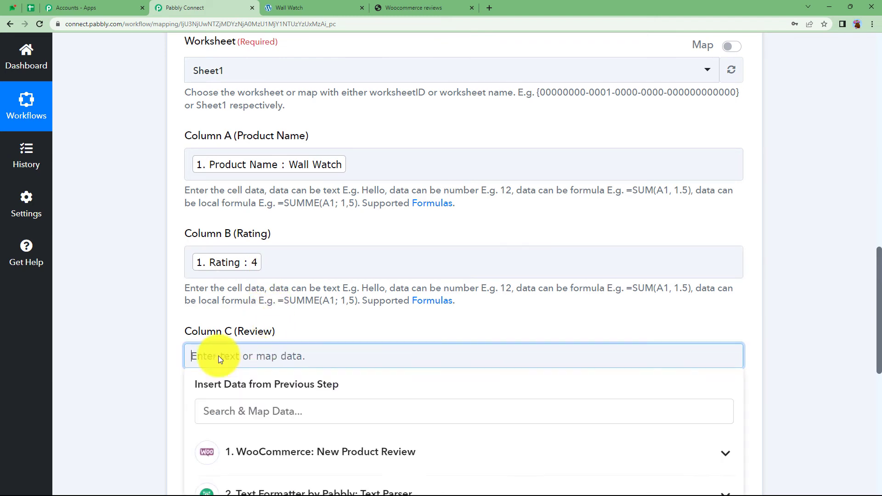
scroll(253, 388, "down", 2)
left_click(202, 402)
scroll(221, 405, "down", 2)
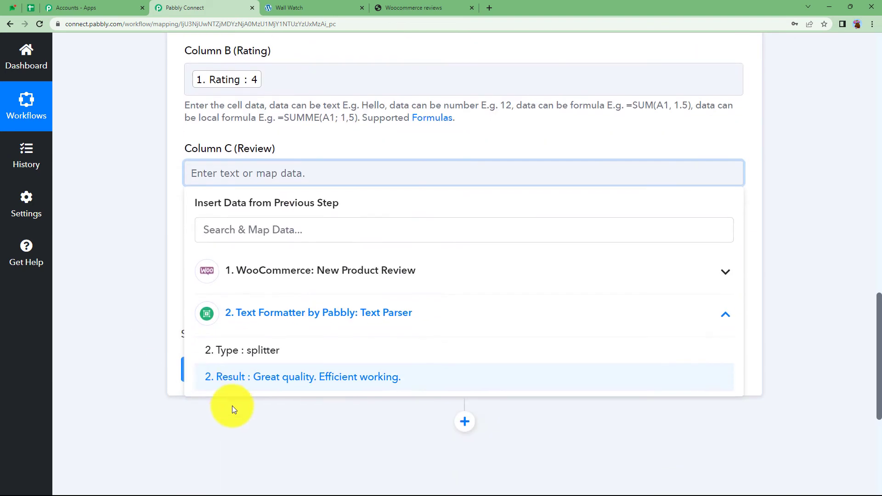
left_click(245, 379)
left_click(173, 233)
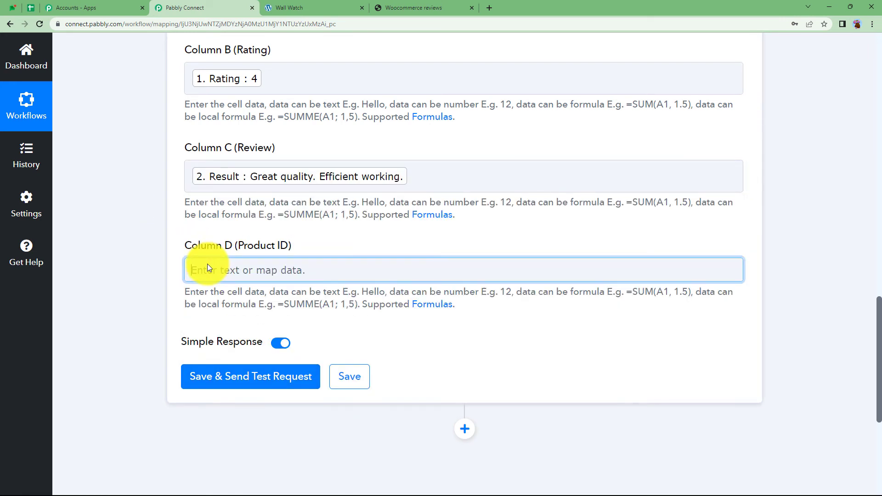
left_click(207, 269)
left_click(230, 324)
type("ID")
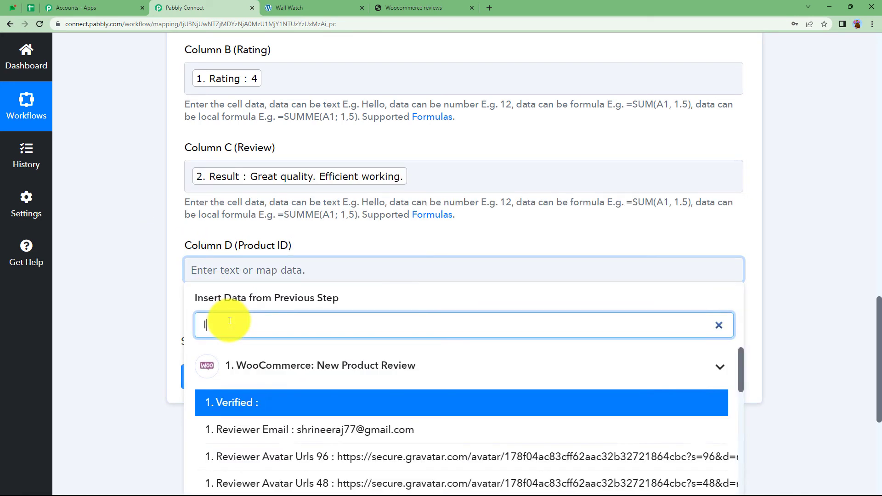
left_click(256, 405)
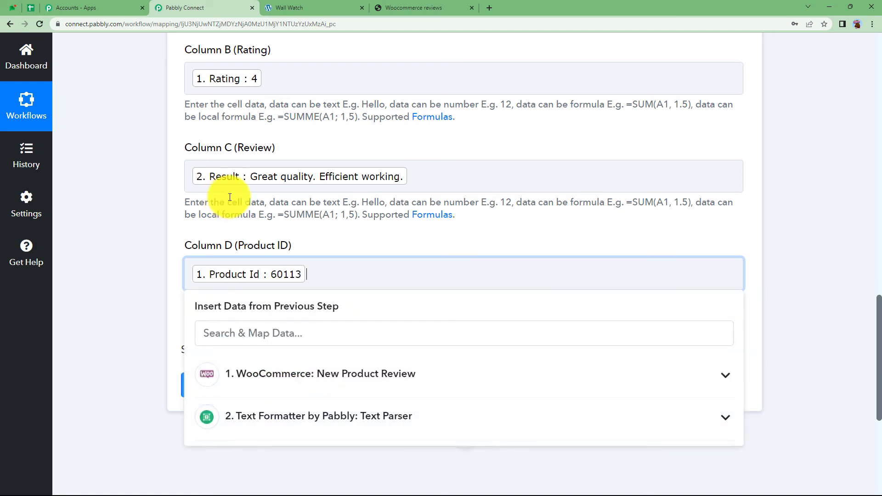
left_click(137, 289)
Save the Excel step and send a test row.
scroll(137, 290, "up", 4)
scroll(137, 290, "down", 3)
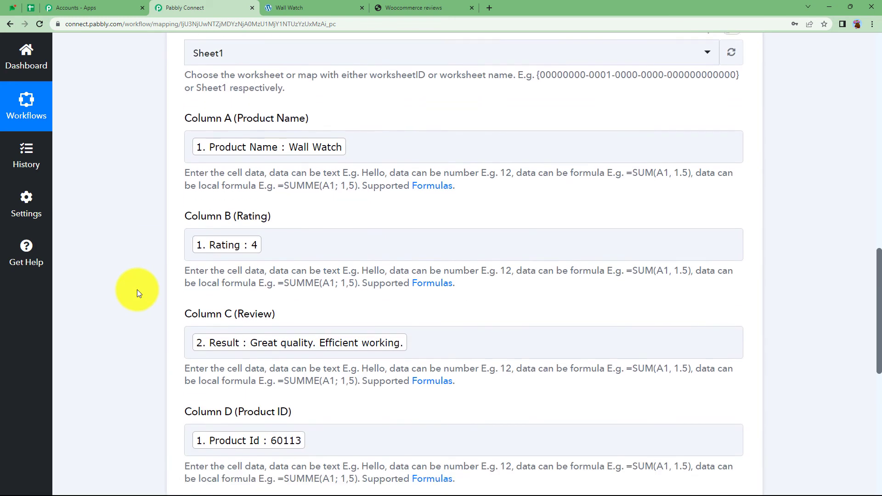
left_click(207, 430)
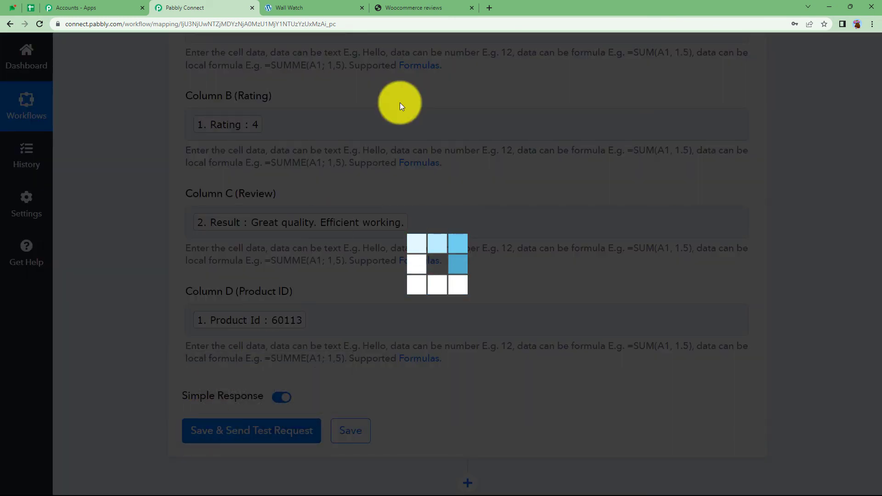
Verify row 2 (Wall Watch, 4, review, 60113) arrived and resize columns B and C to fit.
left_click(428, 6)
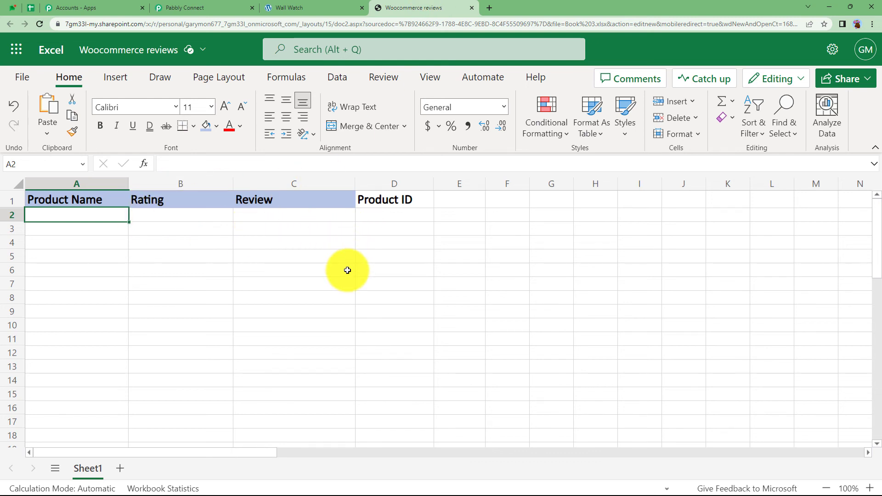
left_click(290, 282)
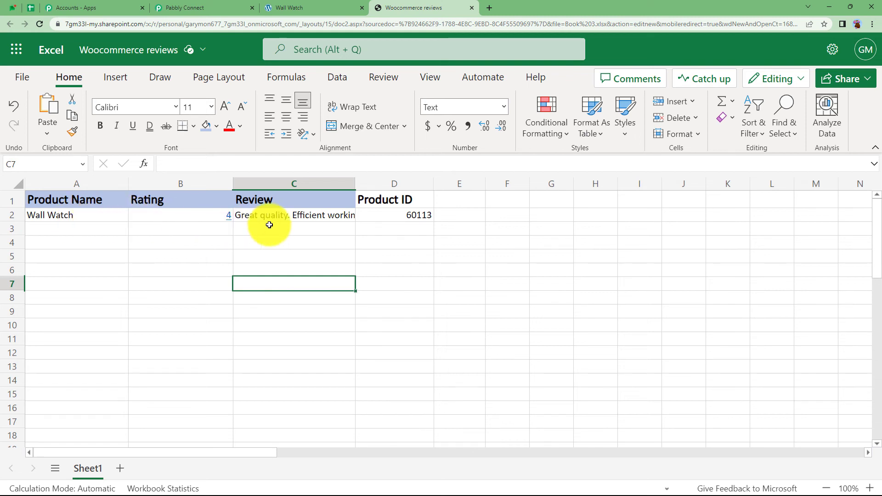
double_click(355, 183)
left_click_drag(234, 181, 164, 213)
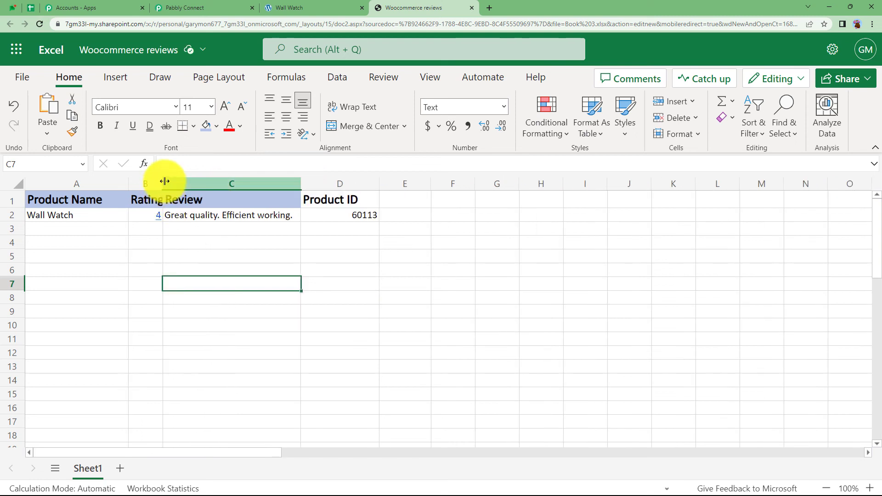
left_click_drag(164, 181, 169, 184)
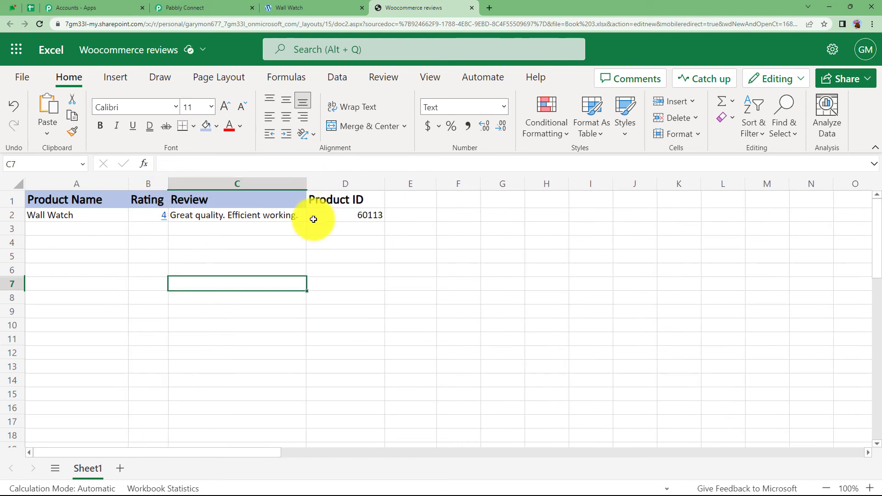
left_click(360, 237)
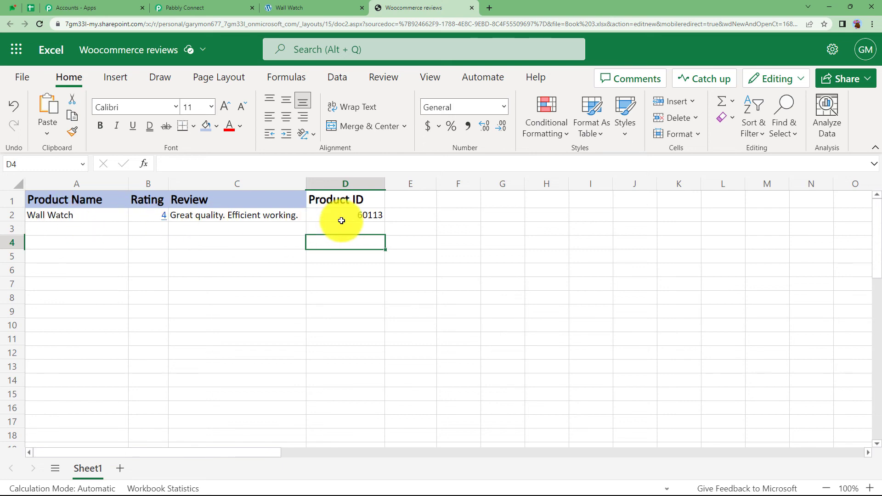
left_click(195, 4)
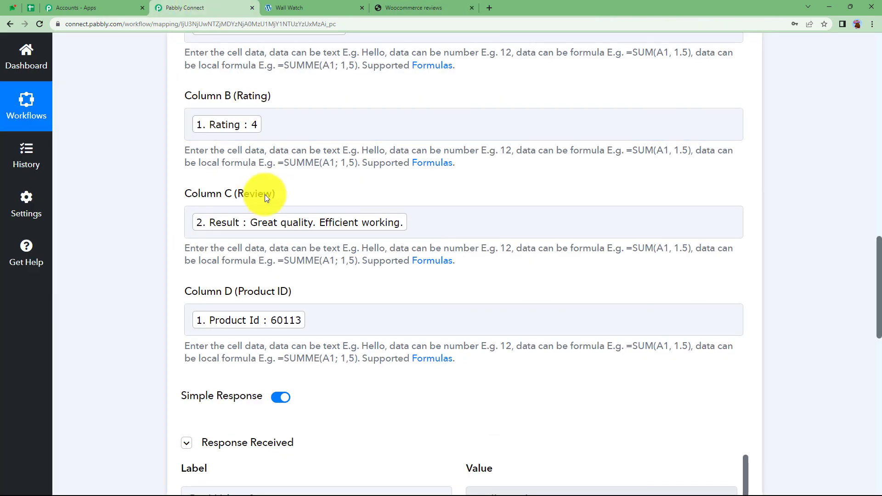
Confirm the test response's NextRowRange shows the row landed in A2:D2.
scroll(188, 275, "down", 6)
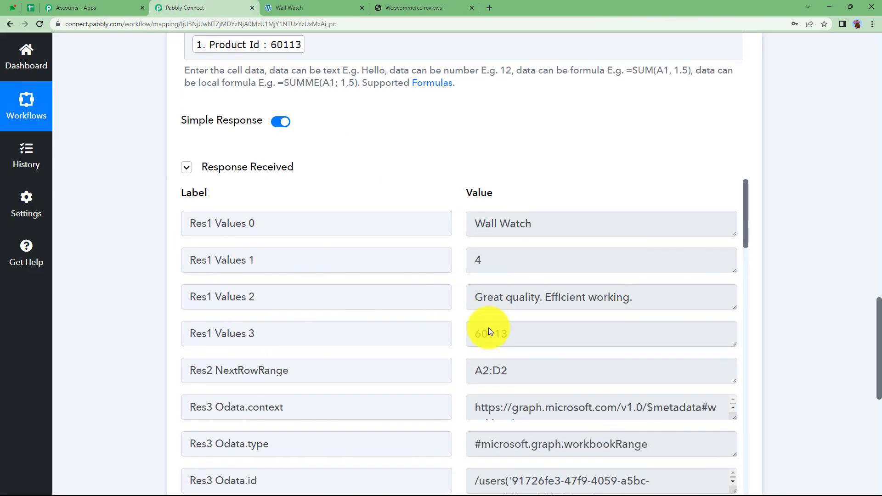
left_click(483, 368)
double_click(480, 371)
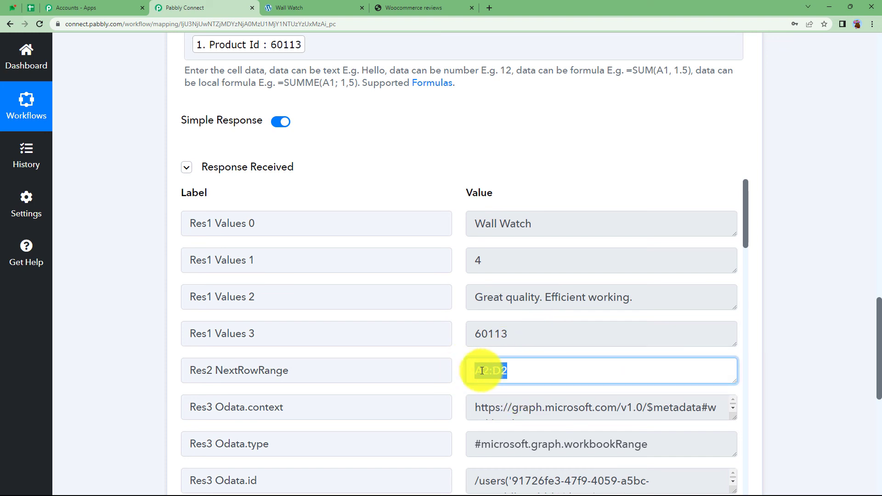
Collapse the Microsoft Excel Add Row To Worksheet step.
scroll(147, 255, "up", 10)
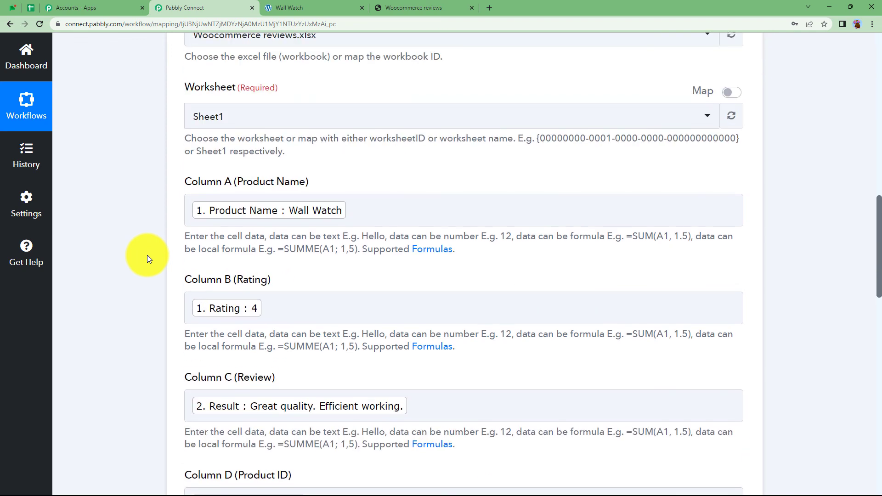
scroll(147, 255, "up", 10)
left_click(205, 258)
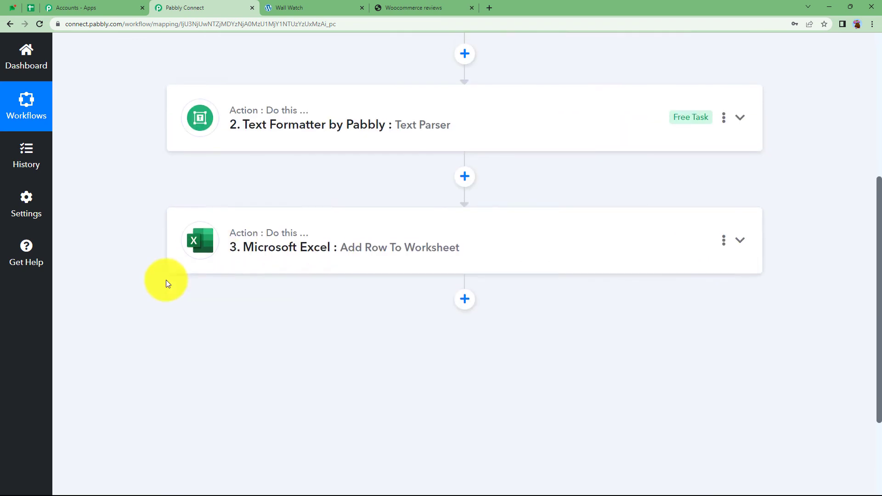
scroll(167, 279, "up", 4)
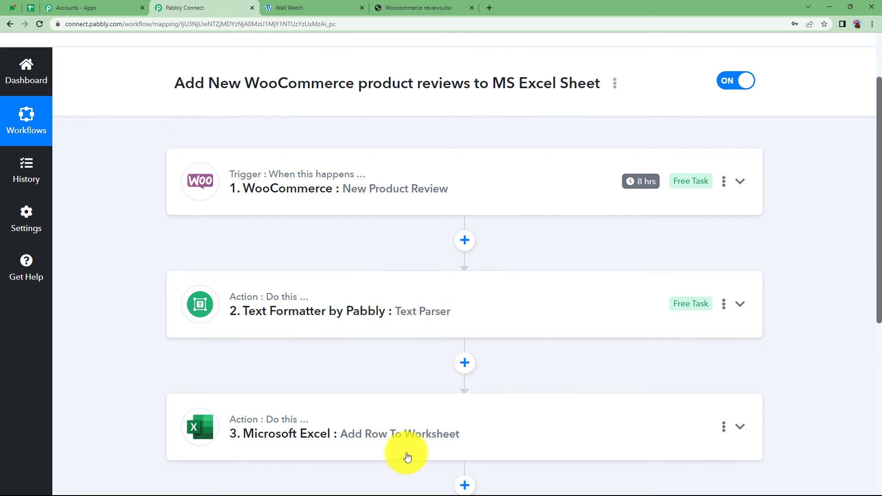
left_click(410, 8)
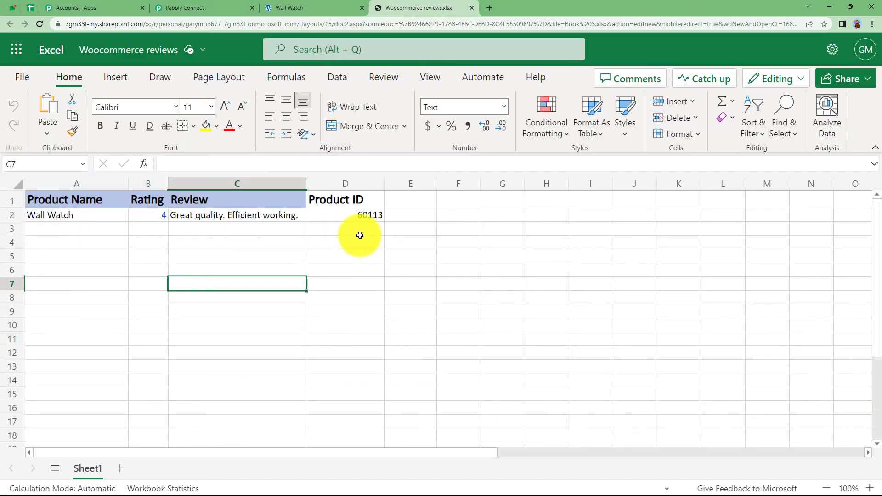
left_click(235, 7)
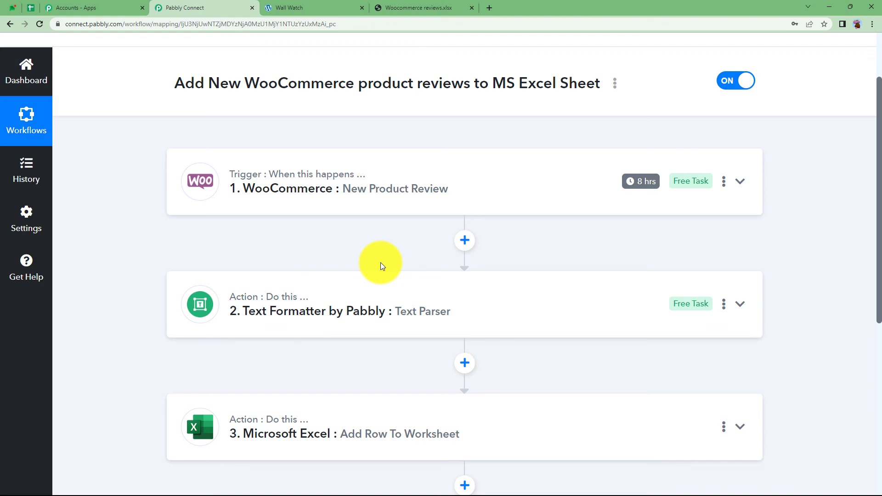